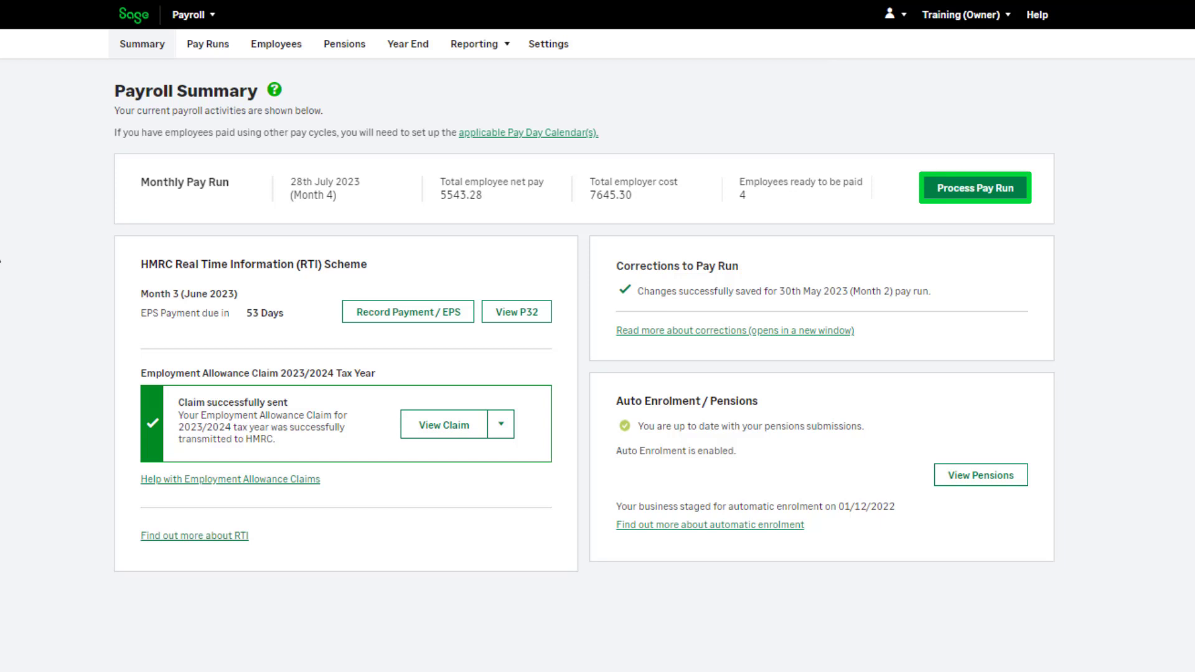
Start processing the monthly pay run and review the pay dates available in July and August 2023
{"action": "left_click", "coordinate": [975, 188]}
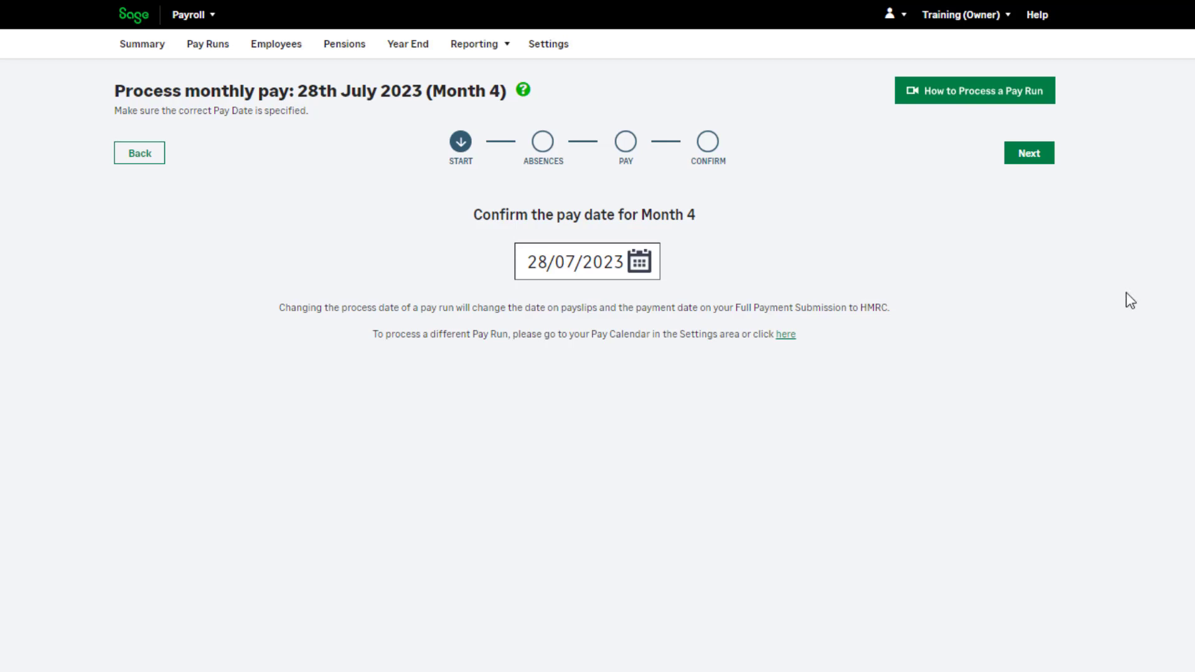
{"action": "left_click", "coordinate": [643, 267]}
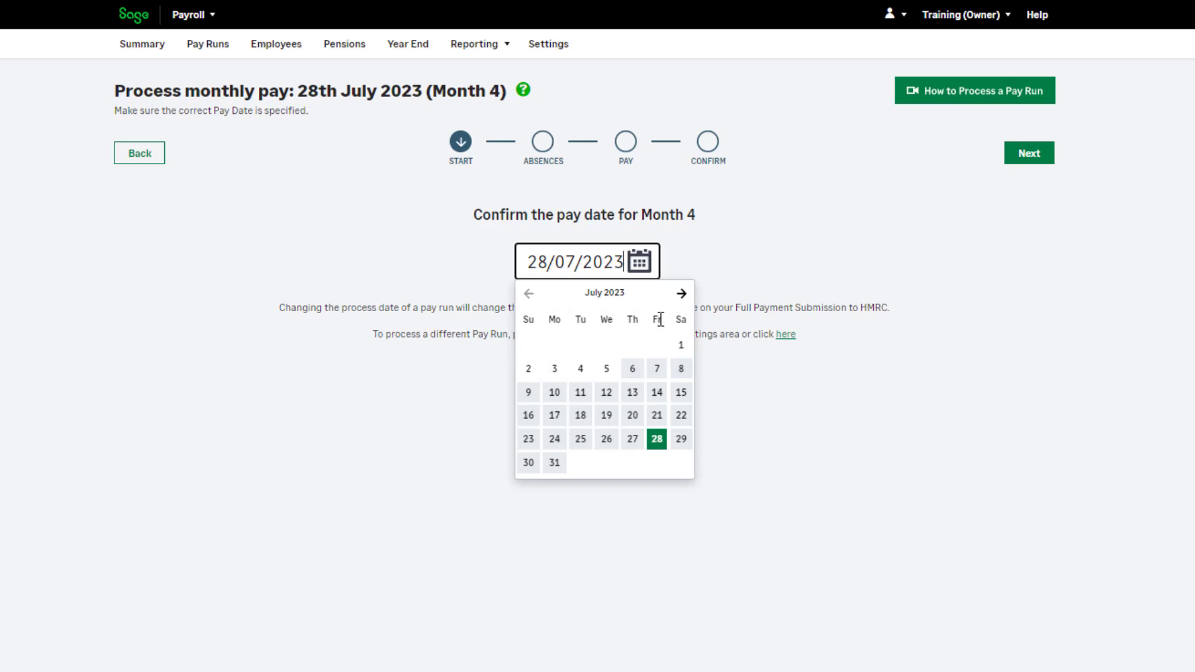
{"action": "left_click", "coordinate": [682, 297]}
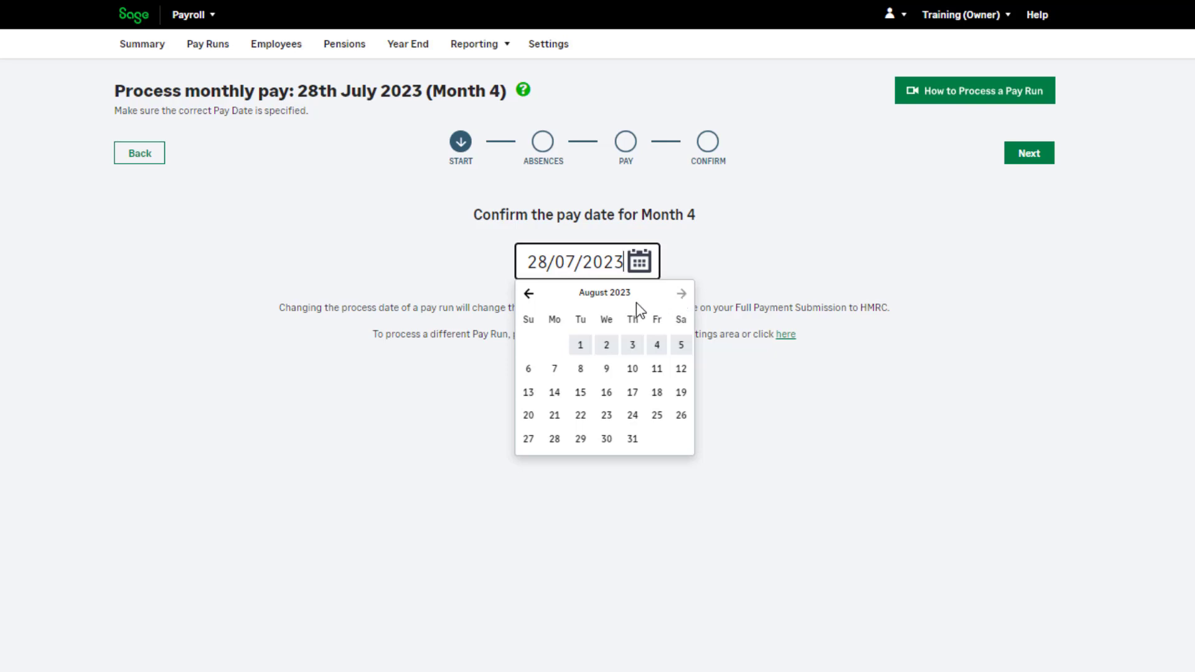
{"action": "left_click", "coordinate": [529, 296]}
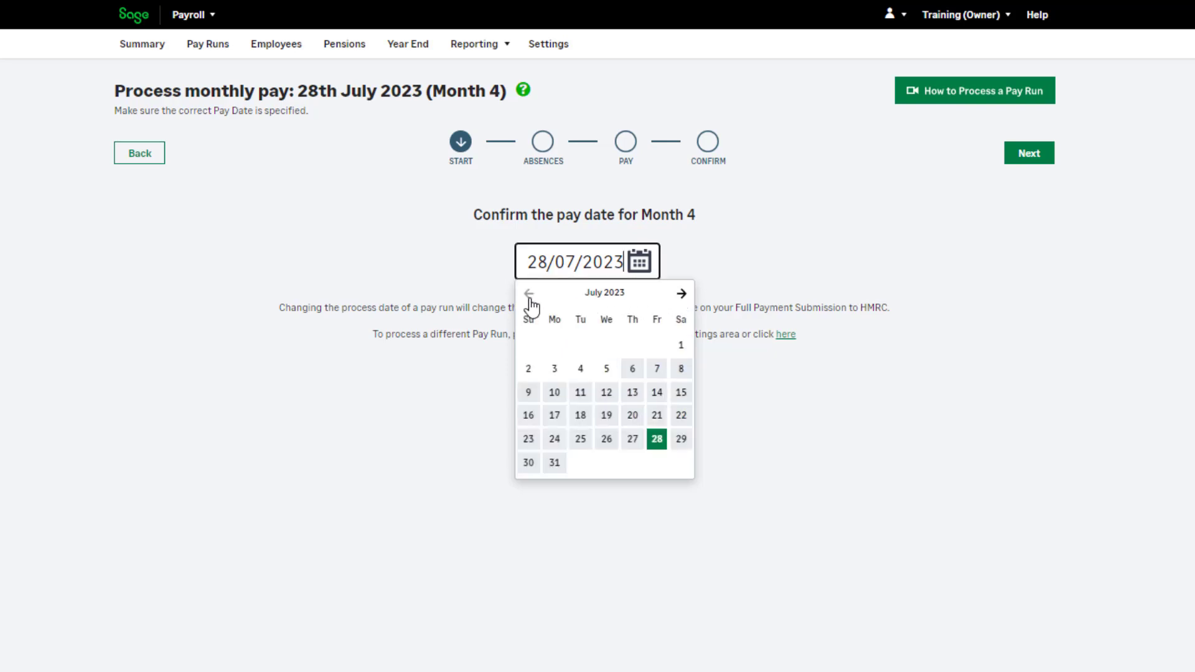
{"action": "left_click", "coordinate": [769, 393]}
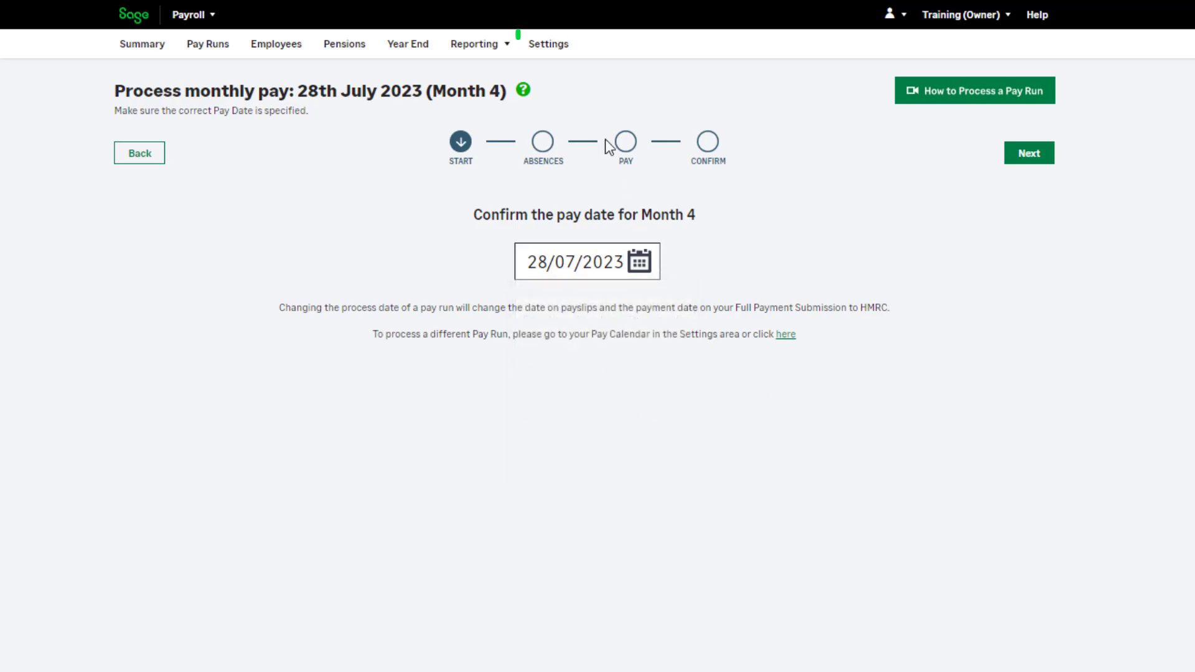
In the pay day settings, set the monthly pay day to the 30th of the month and save
{"action": "left_click", "coordinate": [556, 55]}
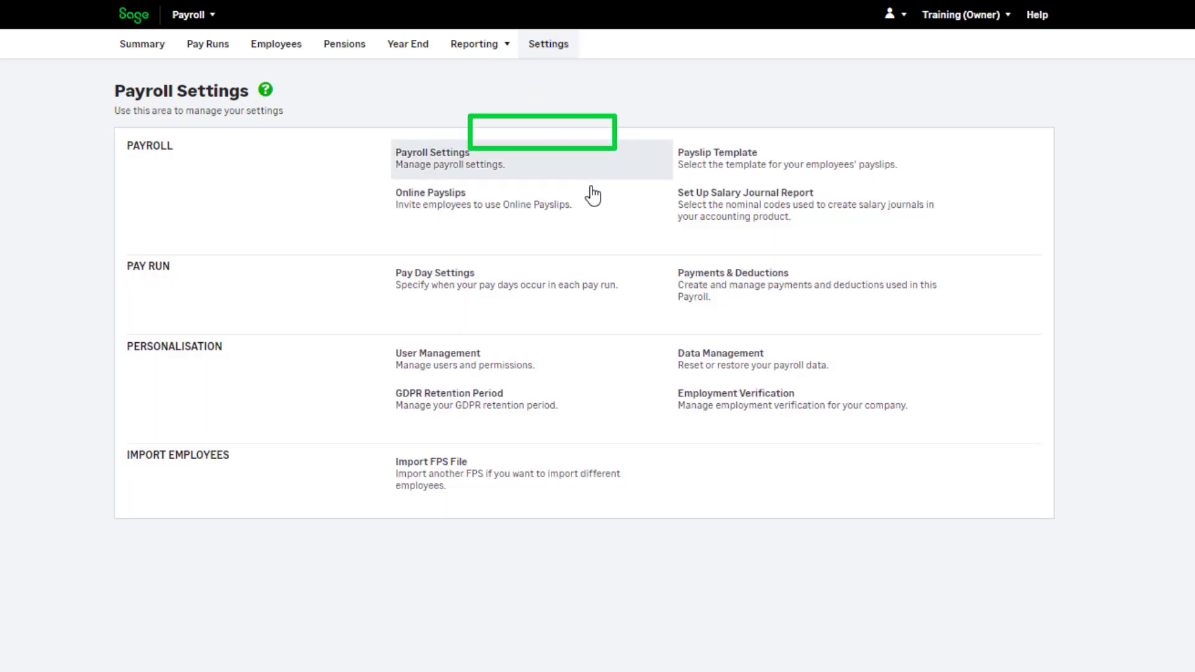
{"action": "left_click", "coordinate": [596, 304]}
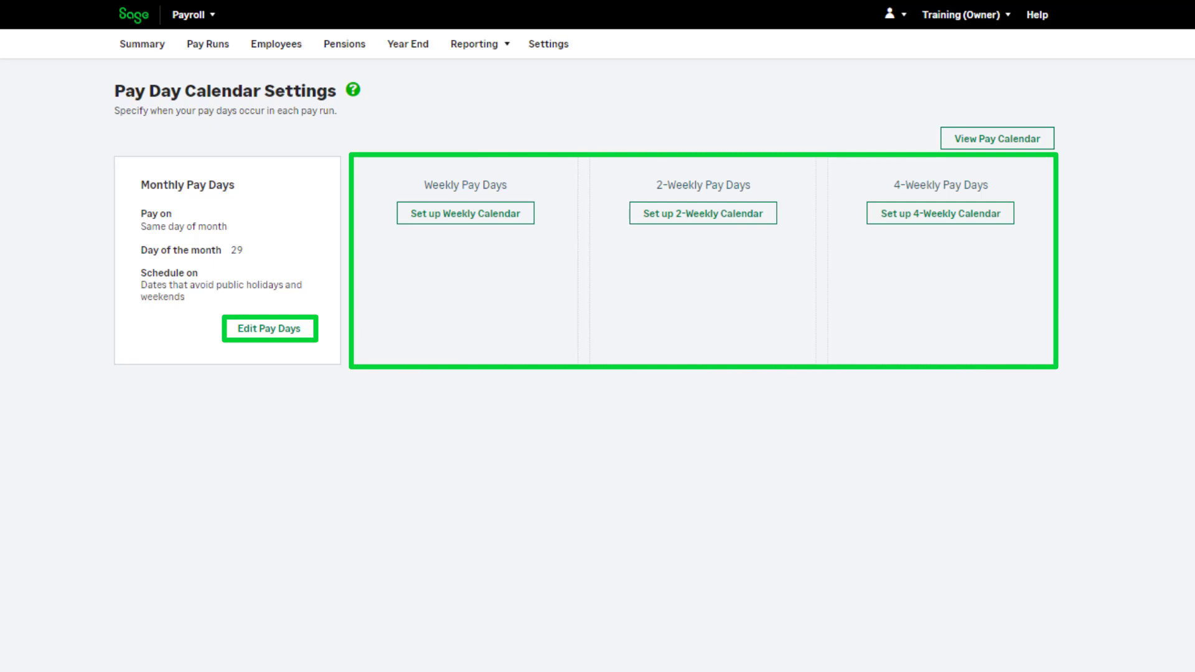
{"action": "left_click", "coordinate": [308, 336]}
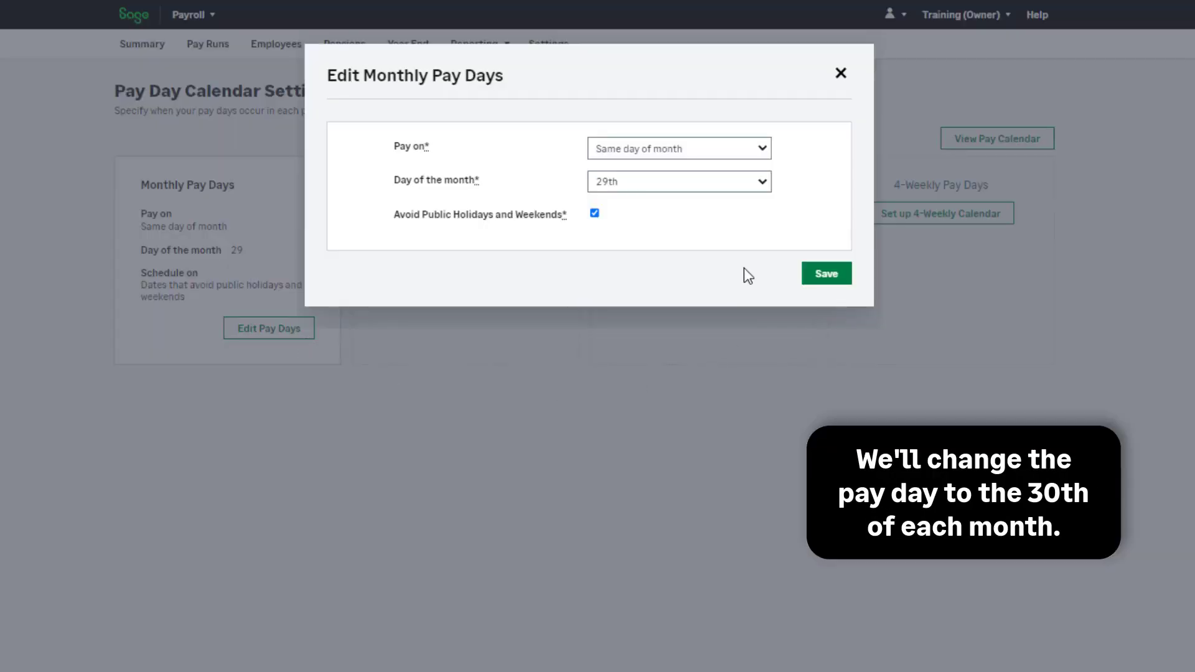
{"action": "left_click", "coordinate": [763, 181]}
{"action": "scroll", "coordinate": [760, 384], "scroll_direction": "down", "scroll_amount": 1}
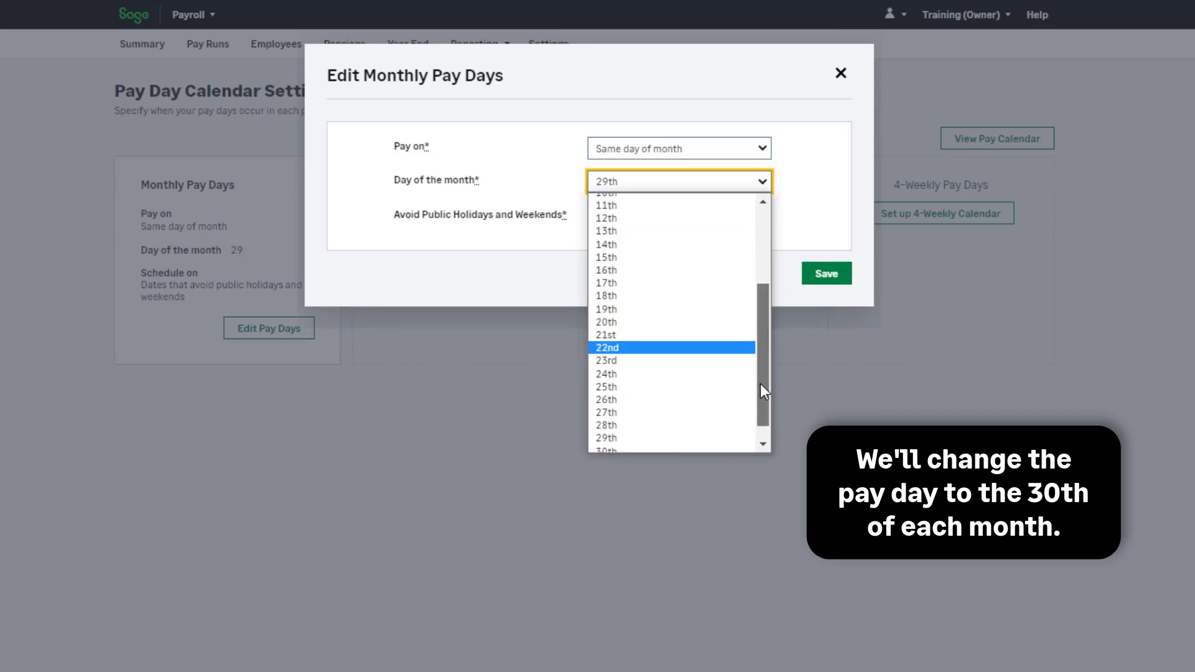
{"action": "scroll", "coordinate": [760, 390], "scroll_direction": "down", "scroll_amount": 1}
{"action": "left_click", "coordinate": [680, 436]}
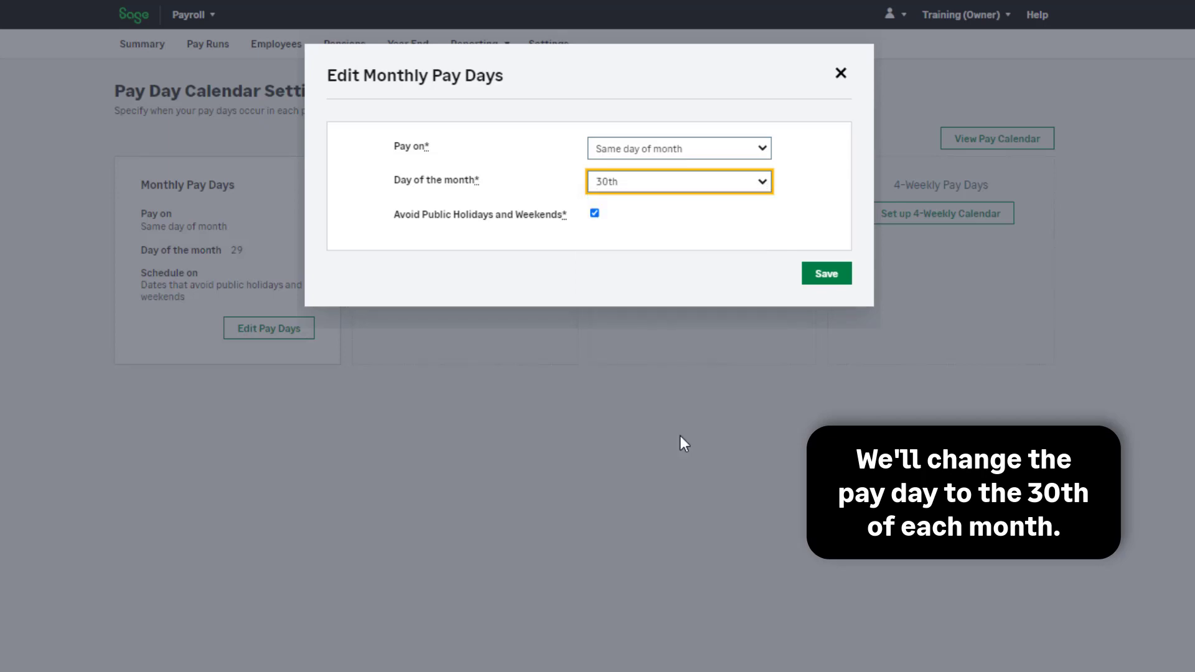
{"action": "left_click", "coordinate": [831, 277]}
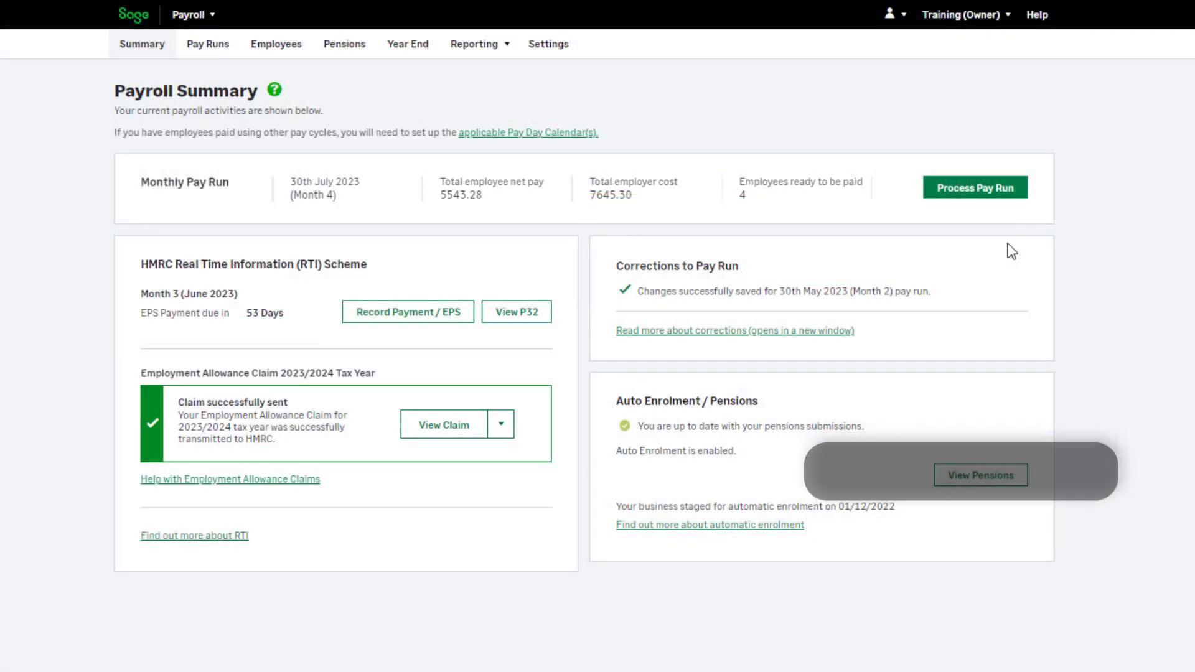
Start processing the monthly pay run, accept the pay date 30/07/2023 and continue to the absences stage
{"action": "left_click", "coordinate": [1002, 198]}
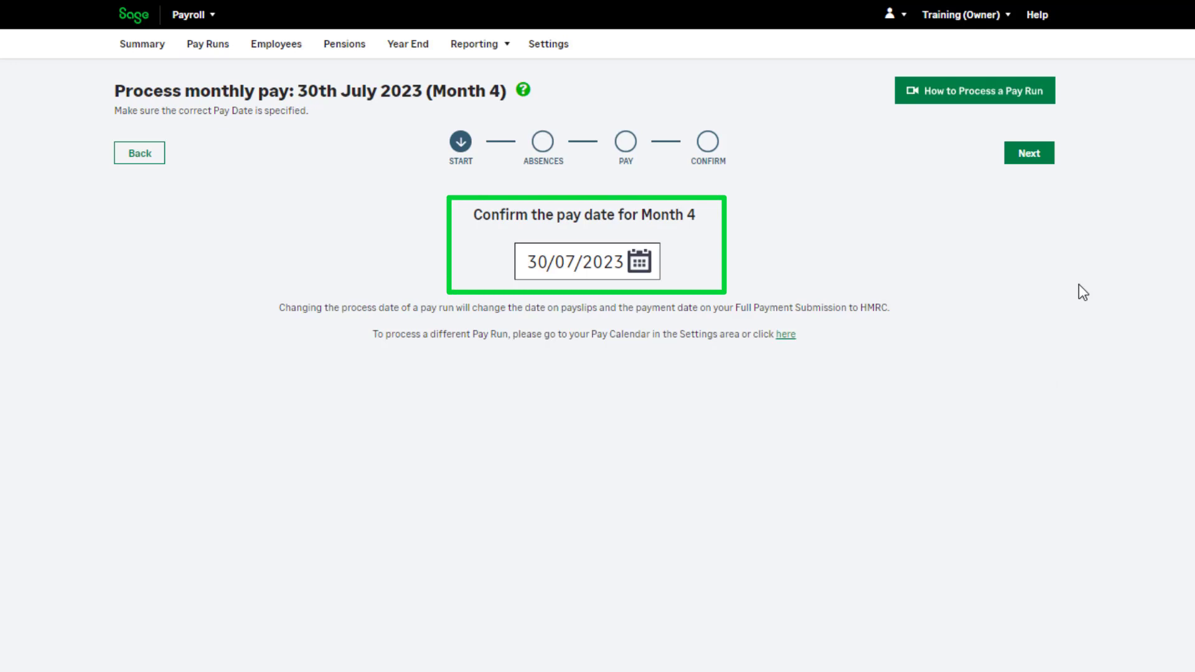
{"action": "left_click", "coordinate": [1022, 162]}
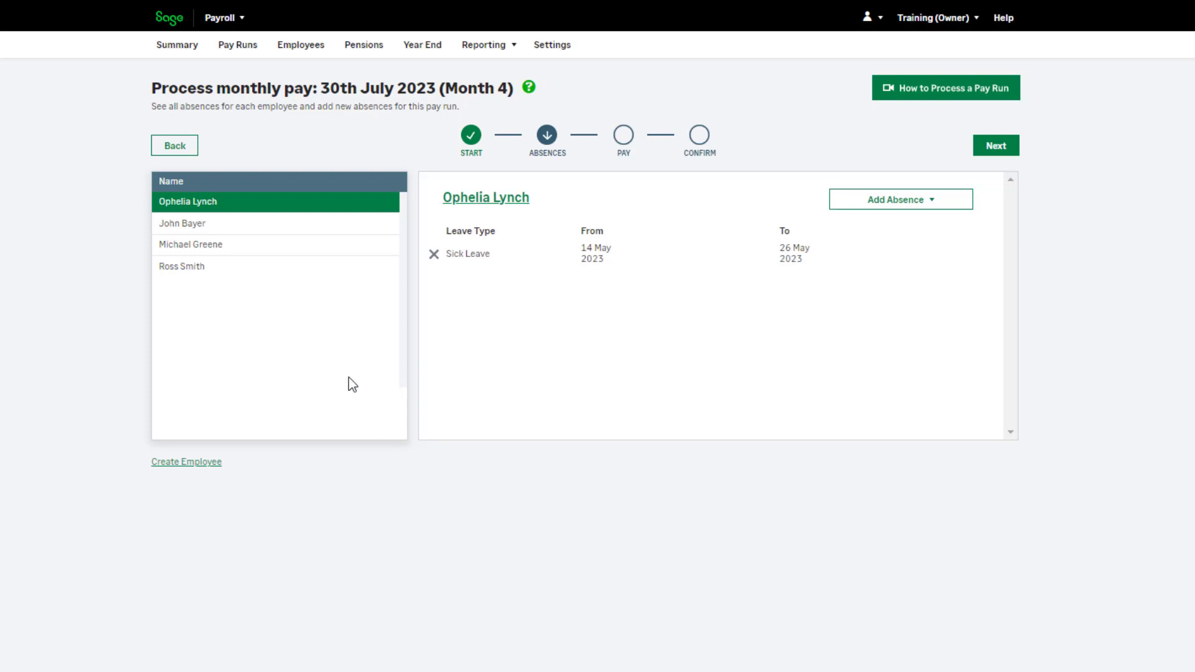
Add a sickness absence for the second listed employee, with contact received Yes, from 03/07/2023 to 14/07/2023, and save it
{"action": "left_click", "coordinate": [310, 229]}
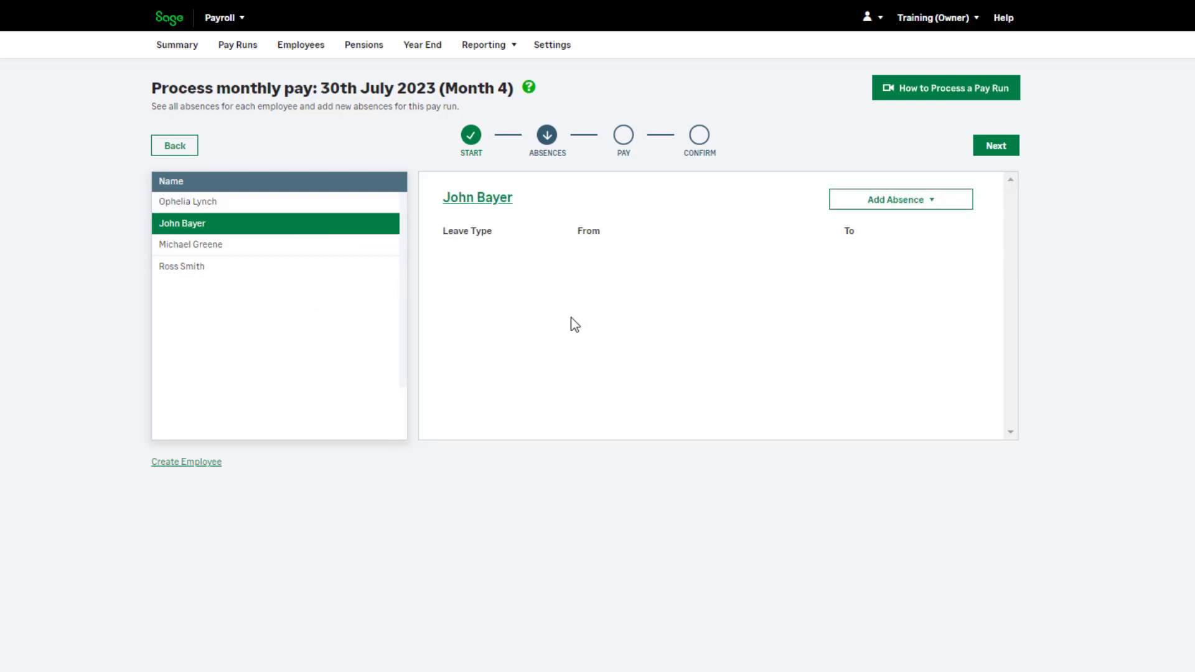
{"action": "left_click", "coordinate": [969, 207]}
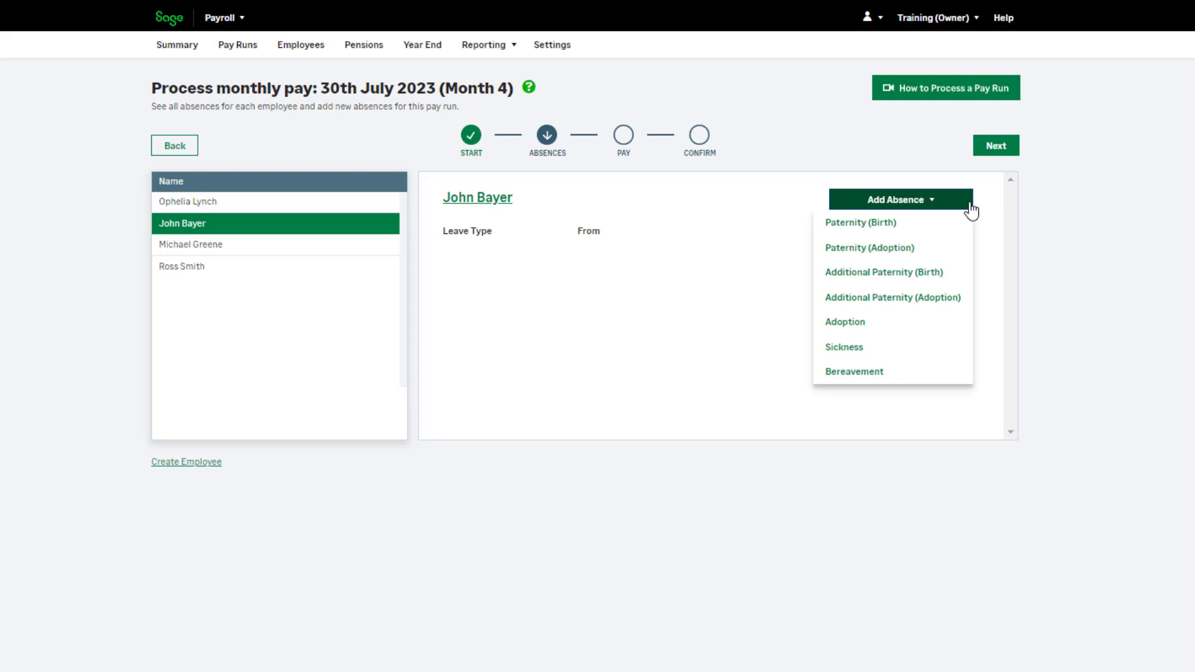
{"action": "left_click", "coordinate": [970, 355]}
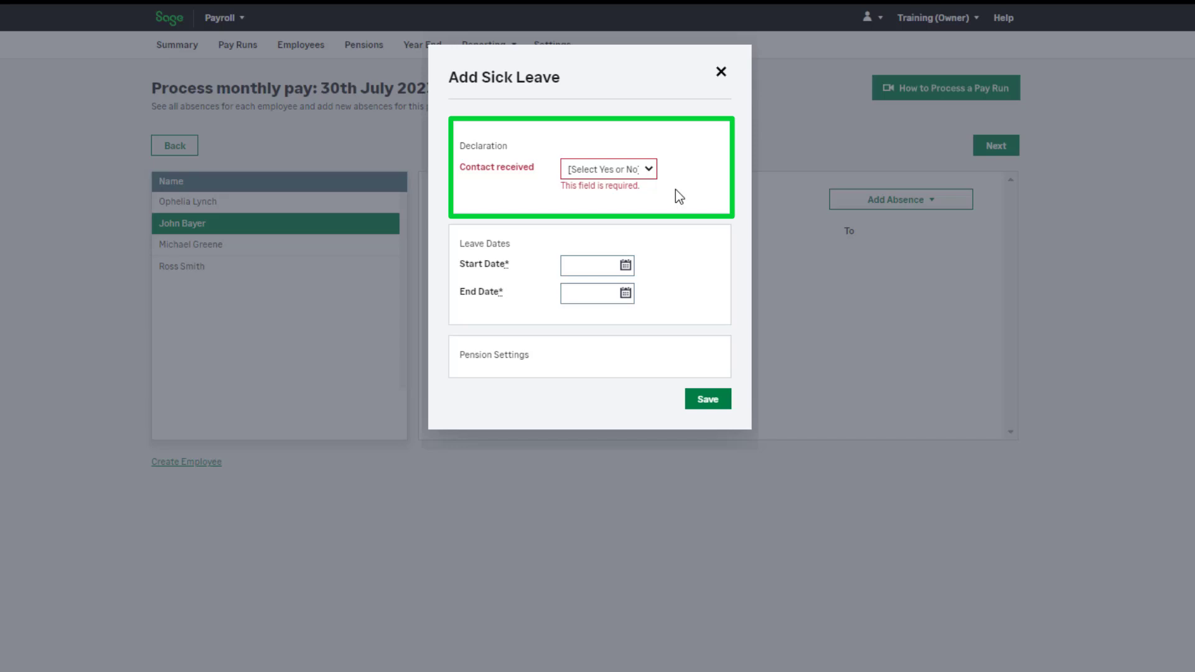
{"action": "left_click", "coordinate": [647, 168]}
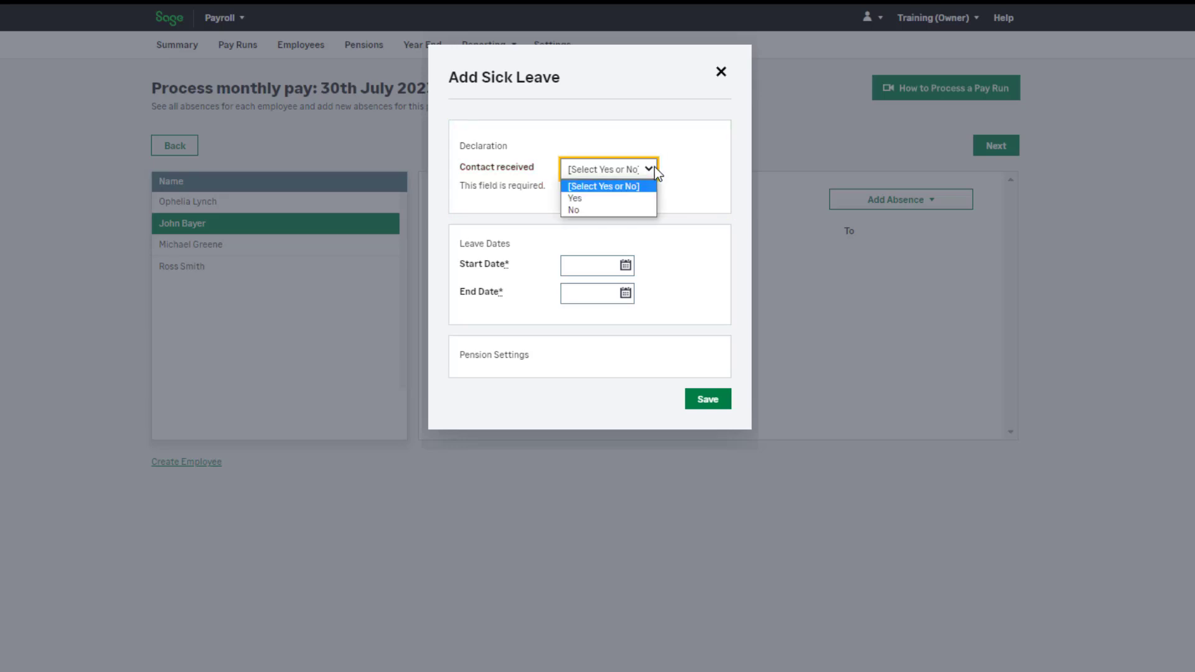
{"action": "left_click", "coordinate": [647, 197]}
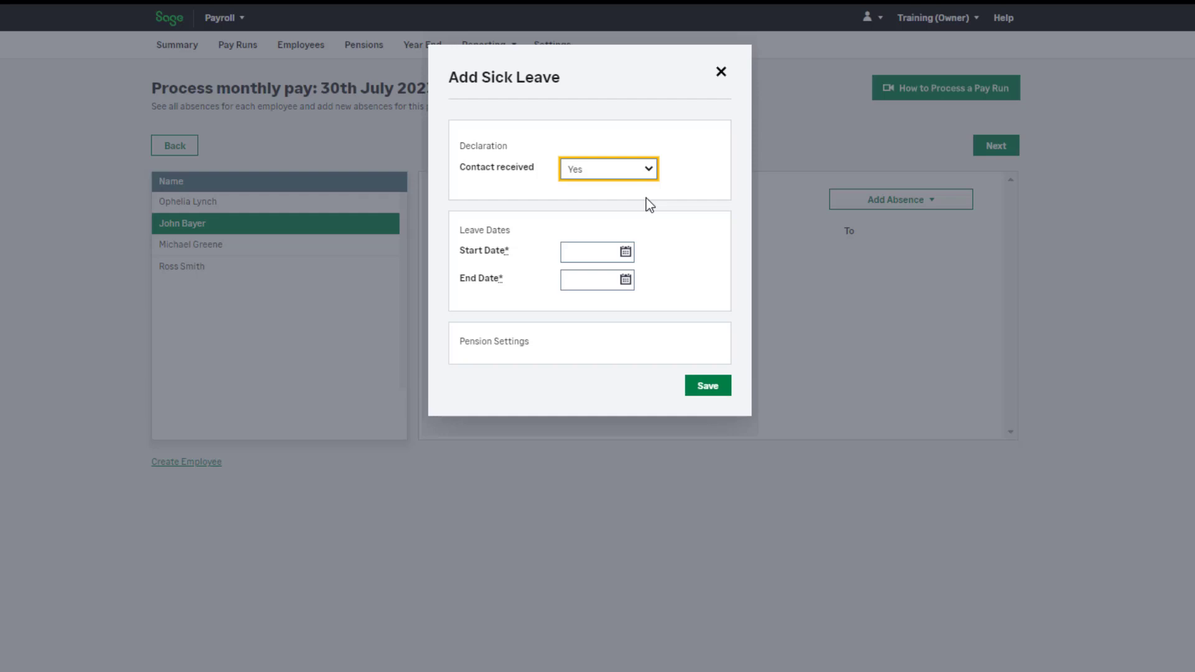
{"action": "left_click", "coordinate": [632, 254]}
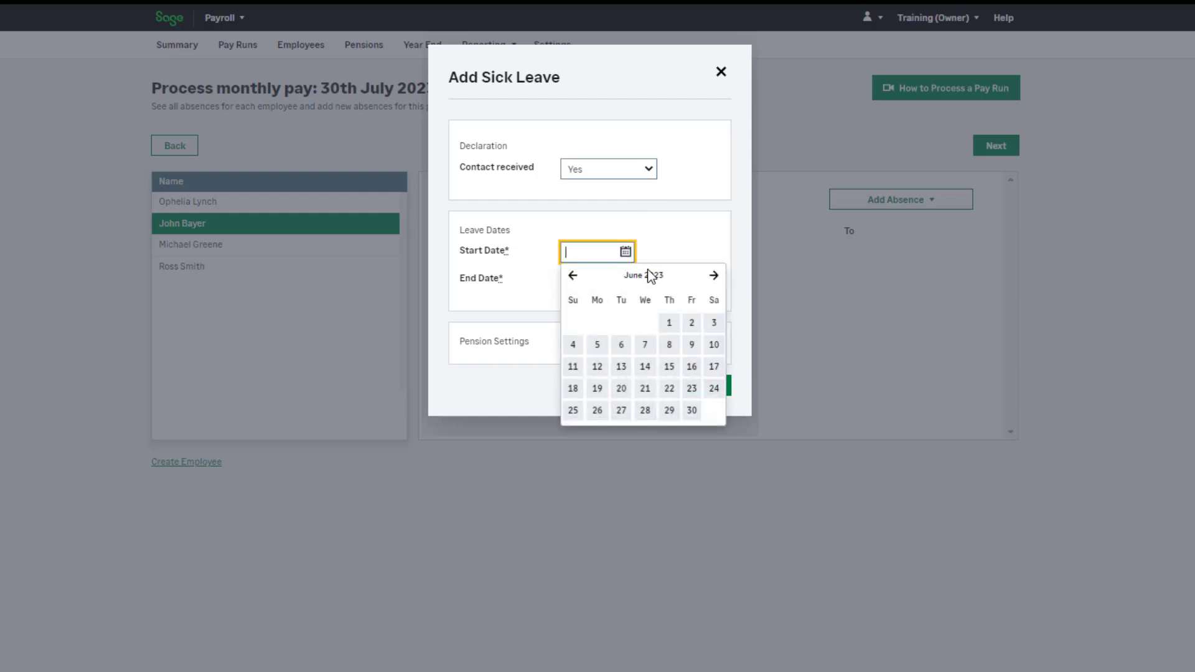
{"action": "left_click", "coordinate": [714, 275]}
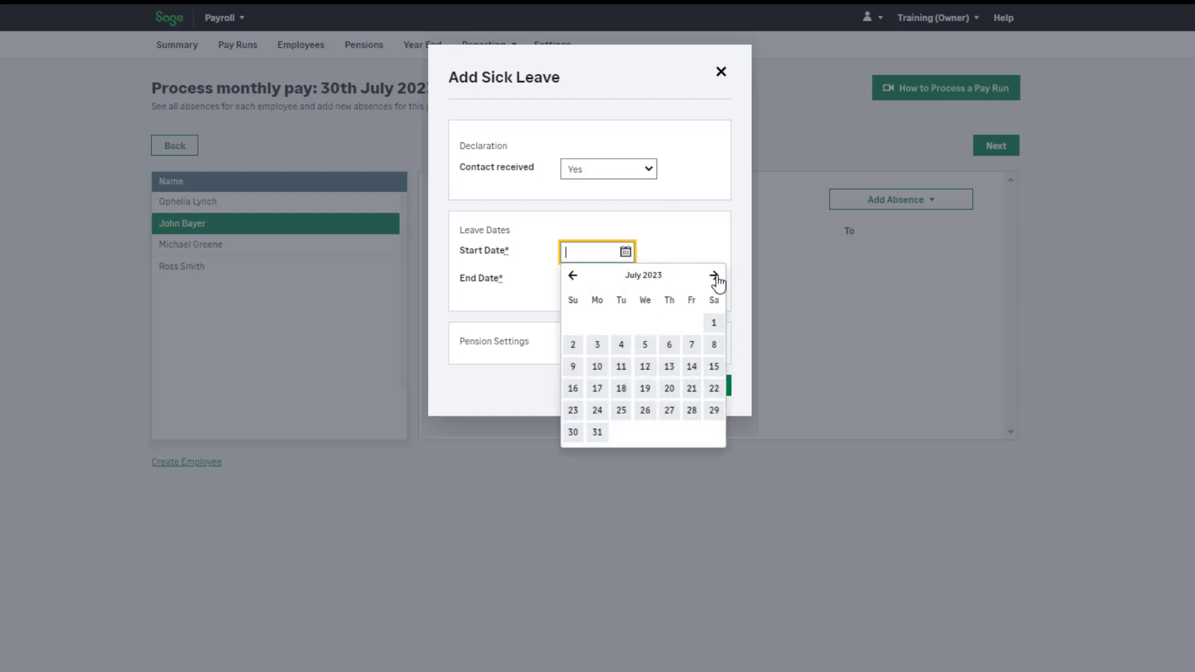
{"action": "left_click", "coordinate": [597, 346]}
{"action": "left_click", "coordinate": [628, 280]}
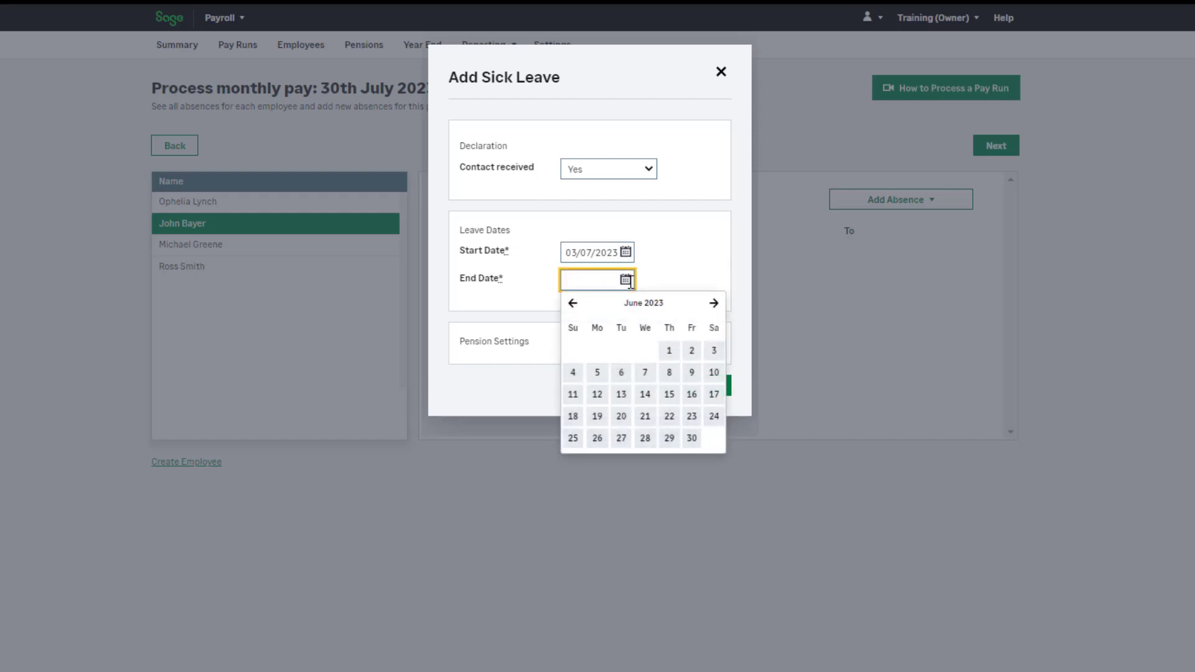
{"action": "left_click", "coordinate": [713, 303]}
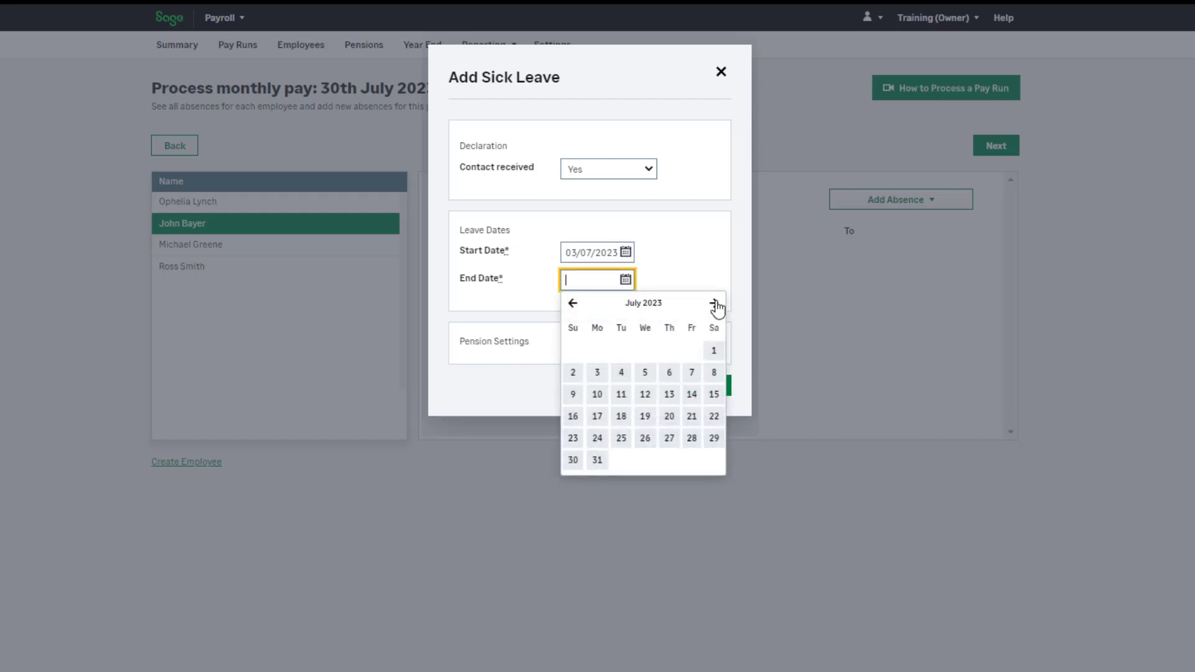
{"action": "left_click", "coordinate": [691, 398]}
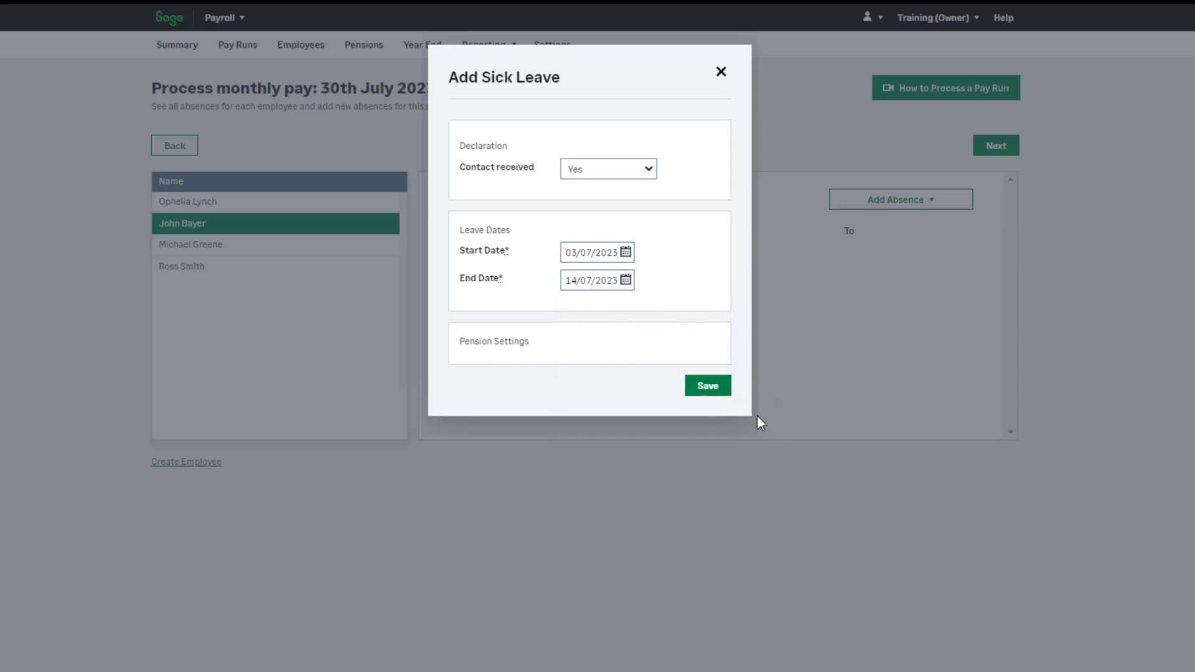
{"action": "left_click", "coordinate": [708, 386]}
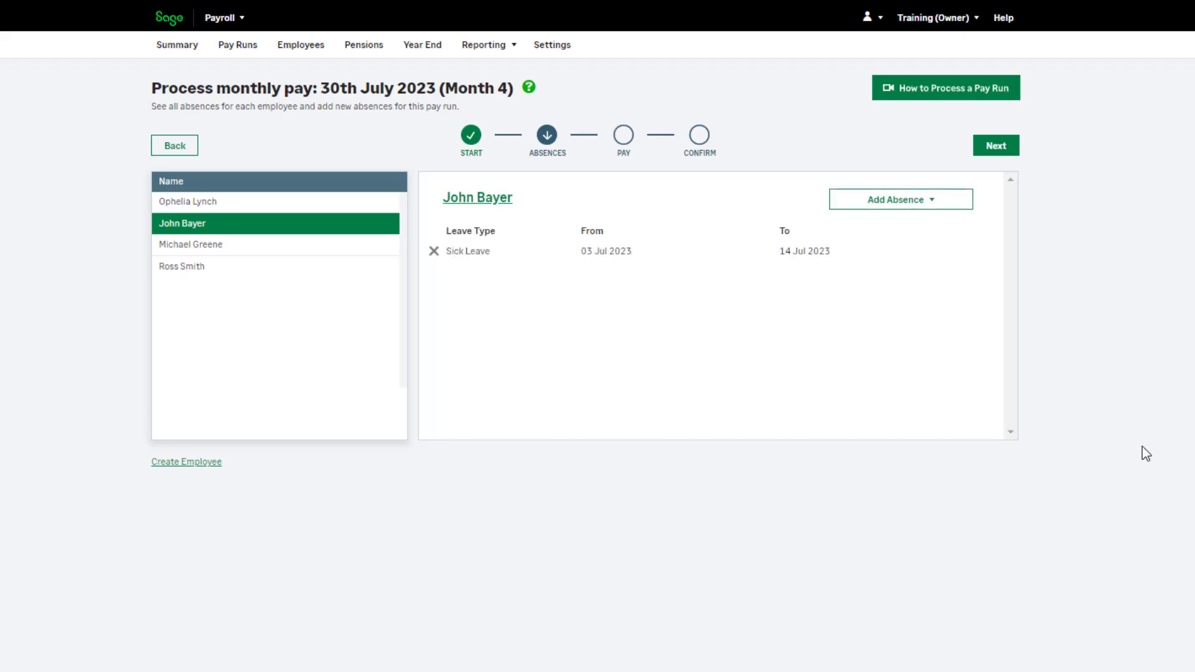
Add maternity leave for the first listed employee: child due 31/08/2023, documentation received Yes, leave 17/07/2023 to 31/01/2024, and save
{"action": "left_click", "coordinate": [397, 211]}
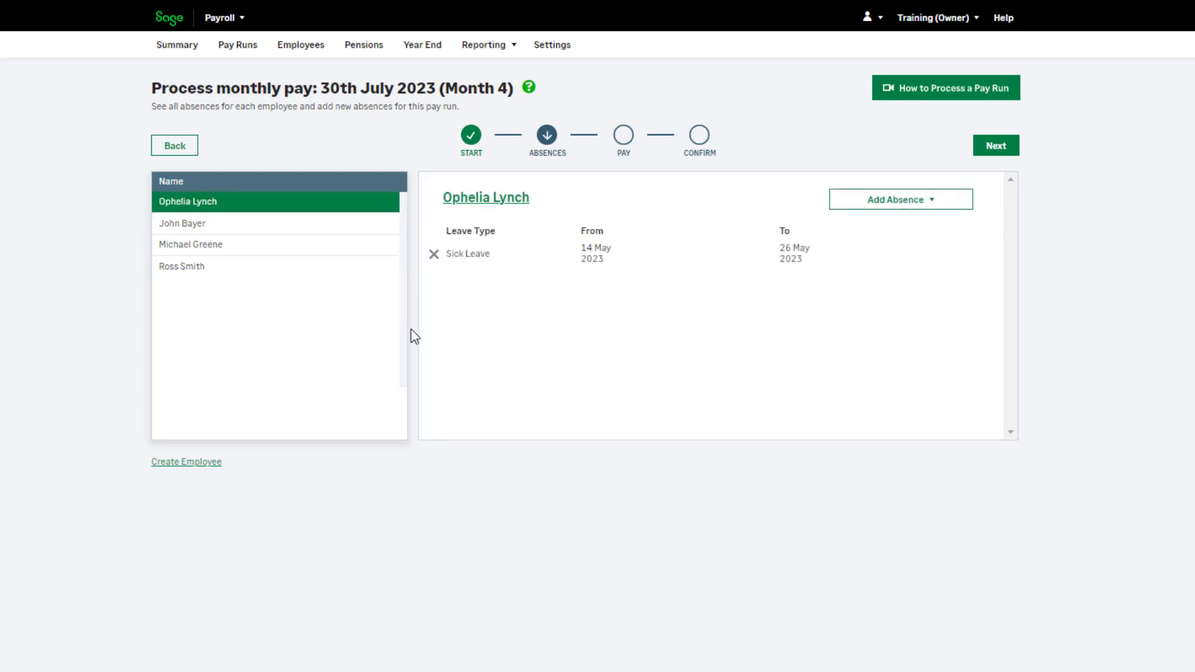
{"action": "left_click", "coordinate": [966, 203]}
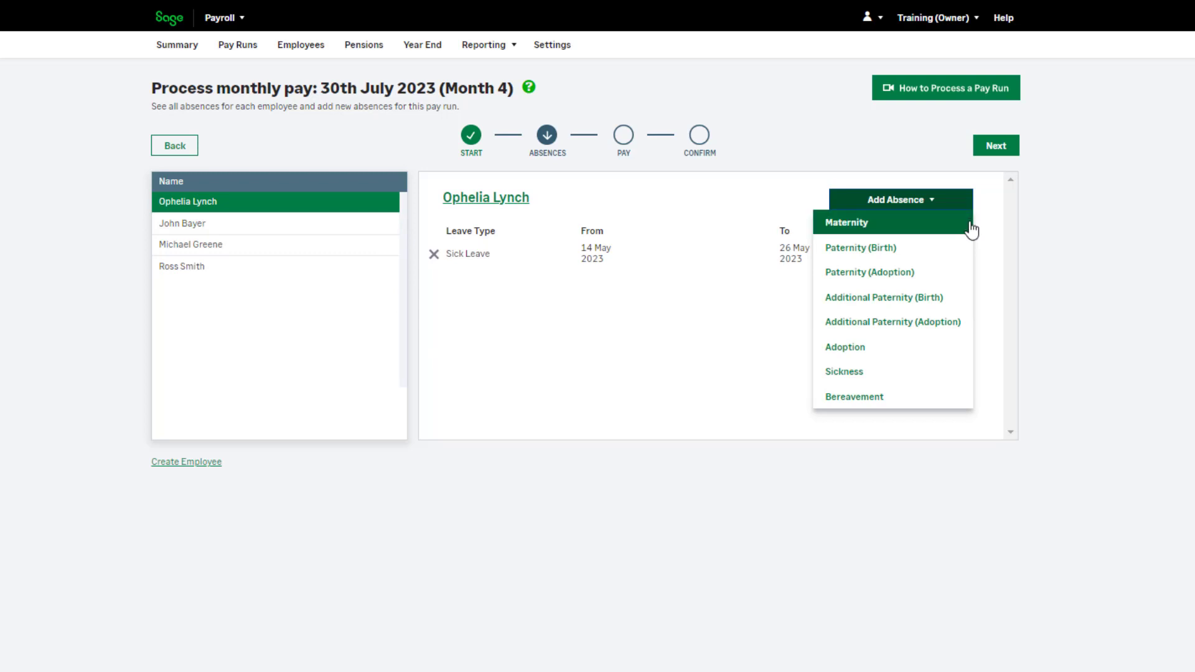
{"action": "left_click", "coordinate": [970, 226]}
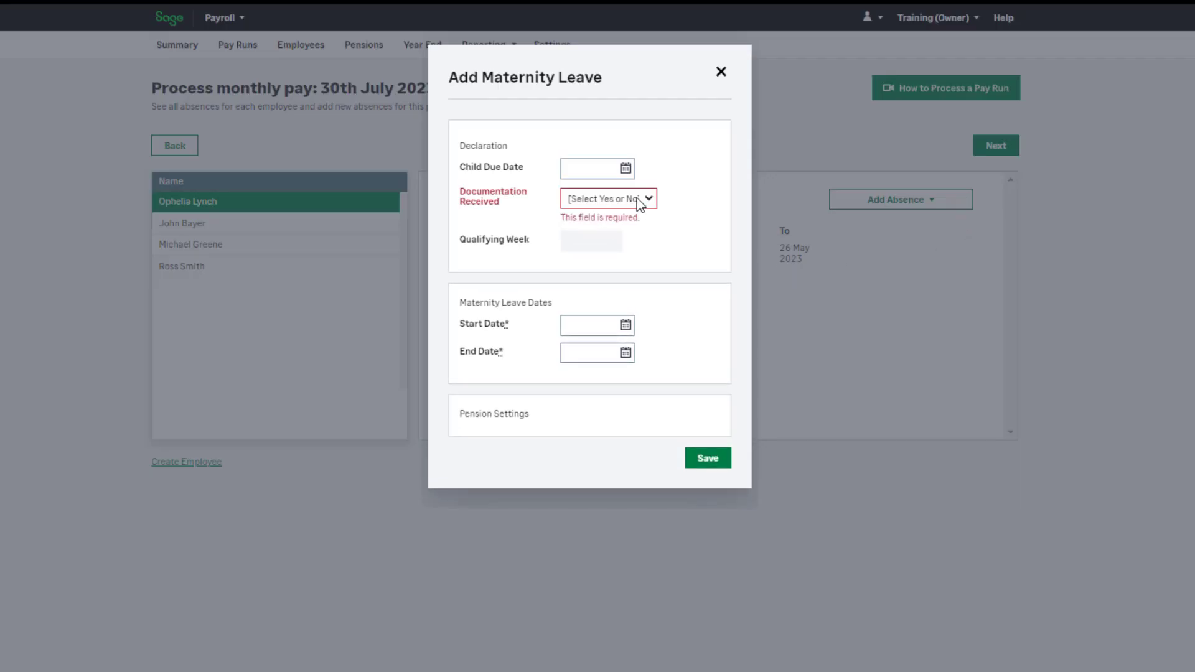
{"action": "left_click", "coordinate": [591, 167]}
{"action": "left_click", "coordinate": [714, 193]}
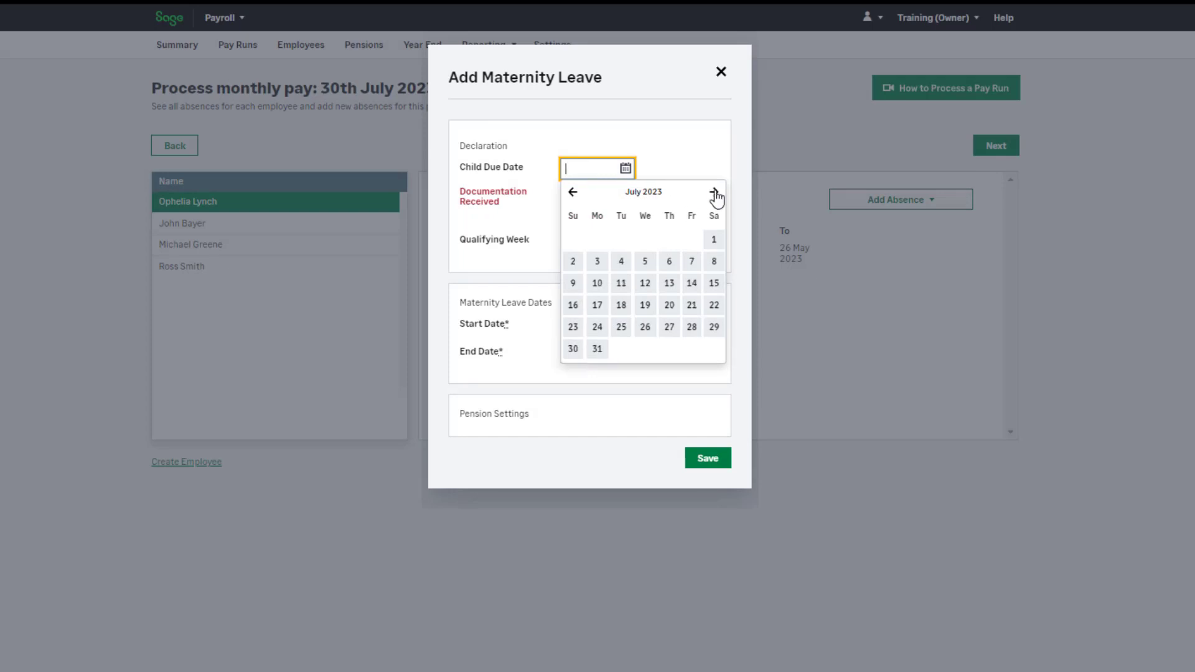
{"action": "left_click", "coordinate": [714, 193]}
{"action": "left_click", "coordinate": [669, 327]}
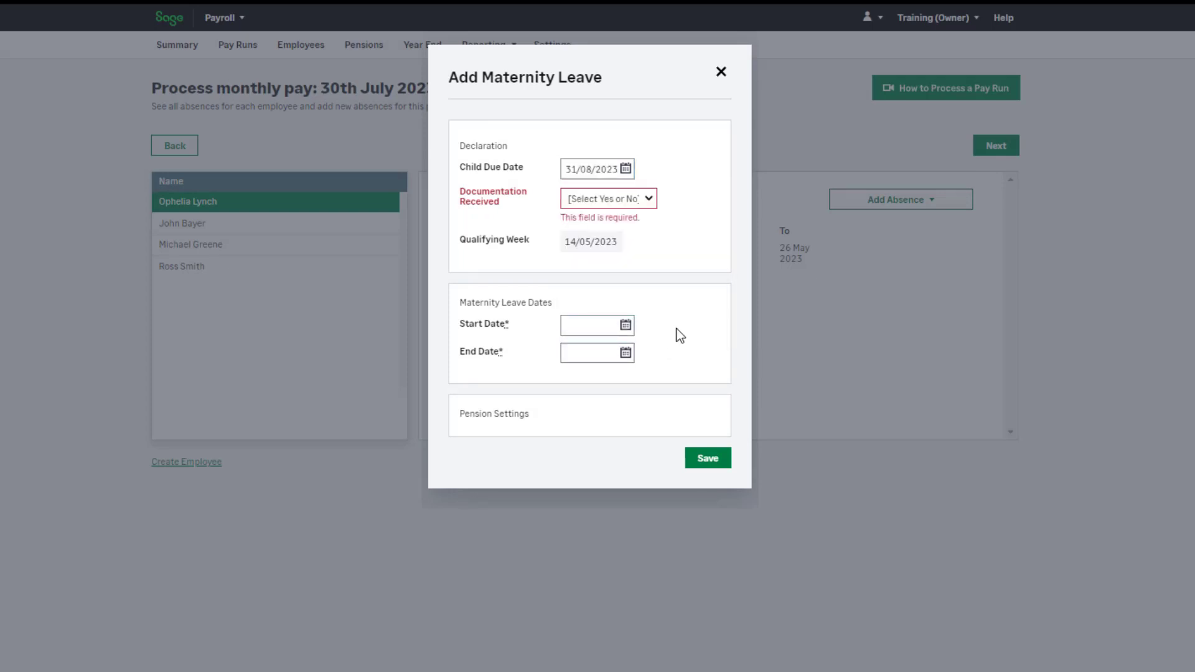
{"action": "left_click", "coordinate": [647, 197]}
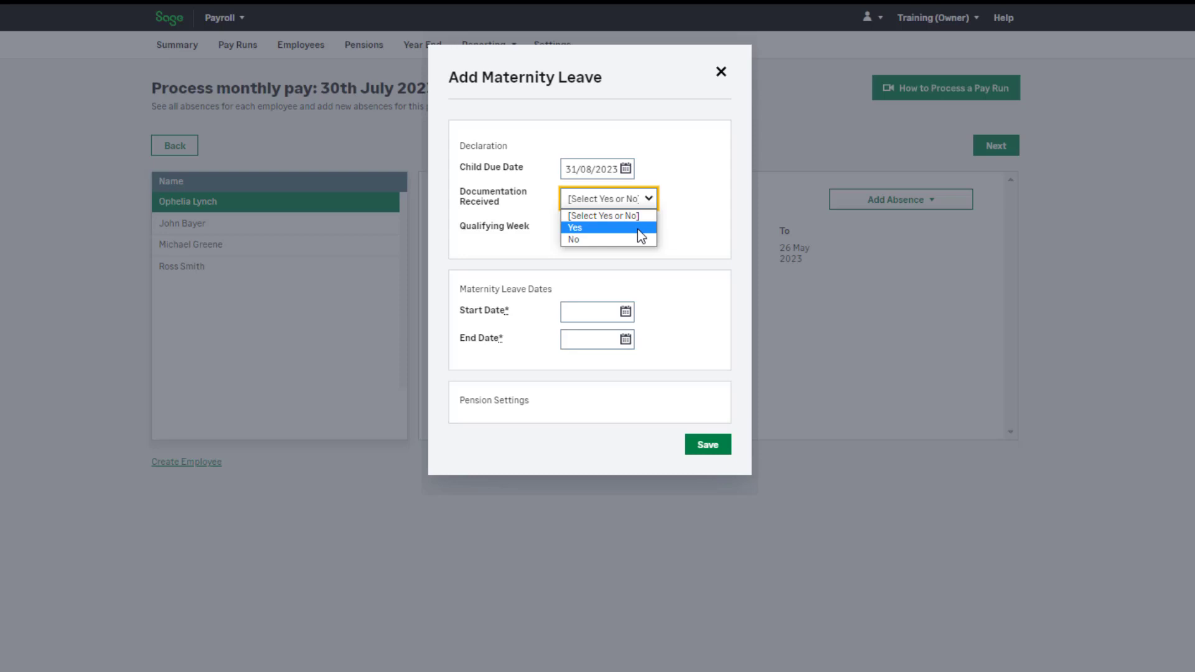
{"action": "left_click", "coordinate": [637, 229]}
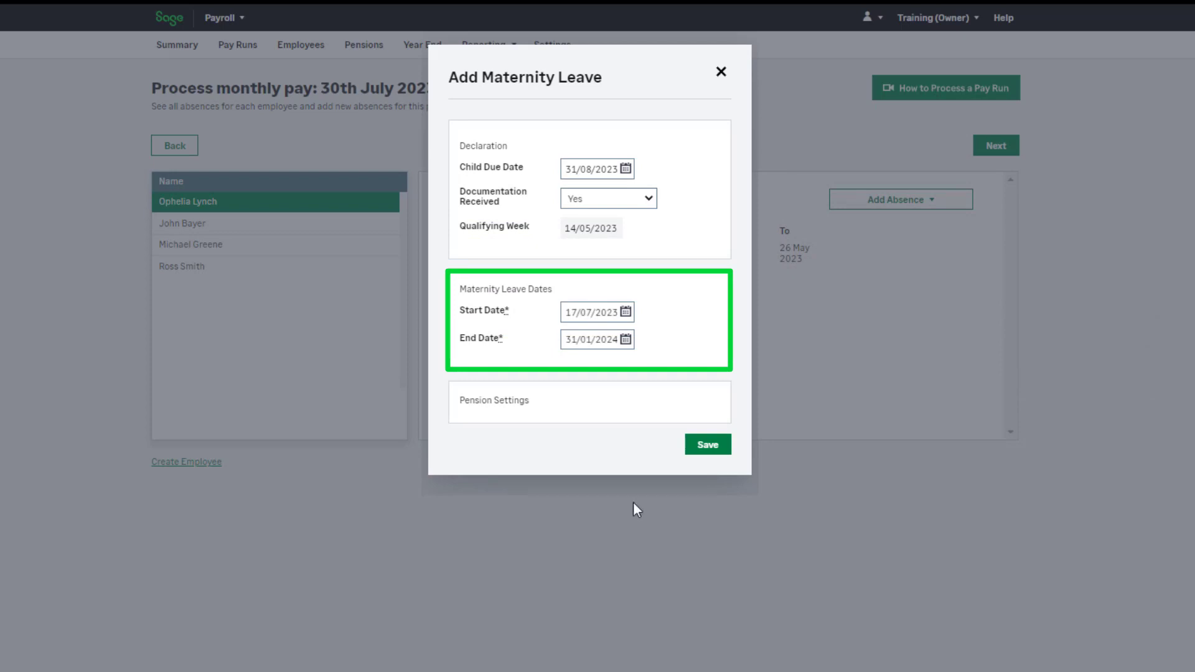
{"action": "left_click", "coordinate": [714, 454]}
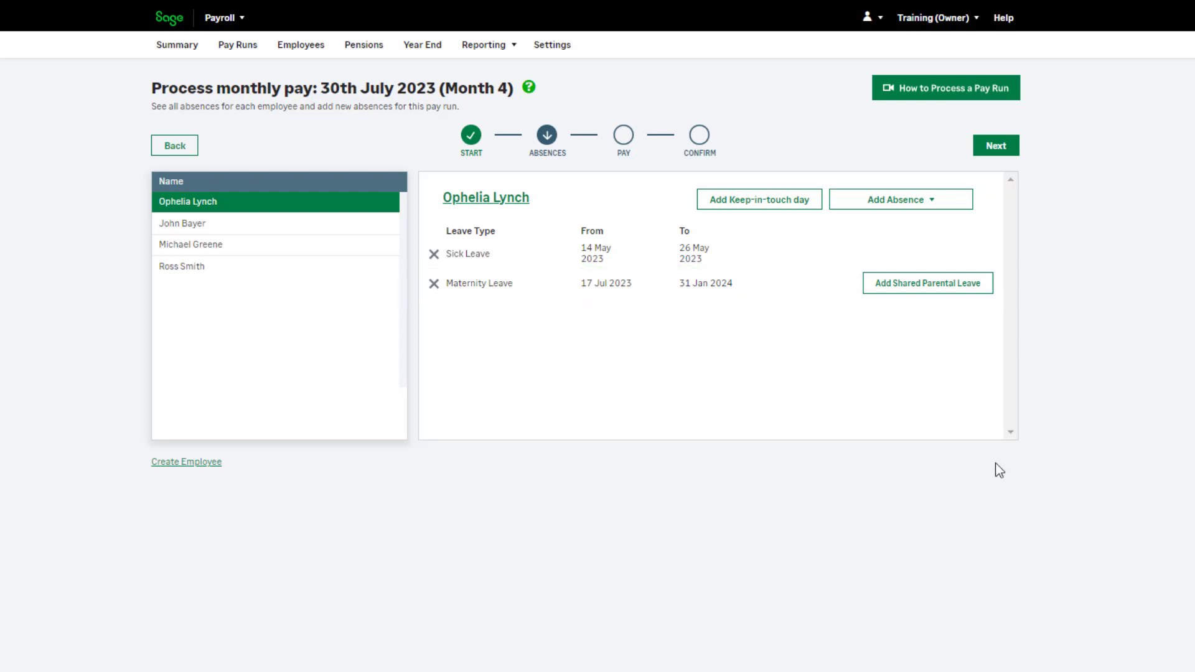
Continue to the pay stage, then open the first employee's tax and National Insurance details and save them
{"action": "left_click", "coordinate": [1013, 152]}
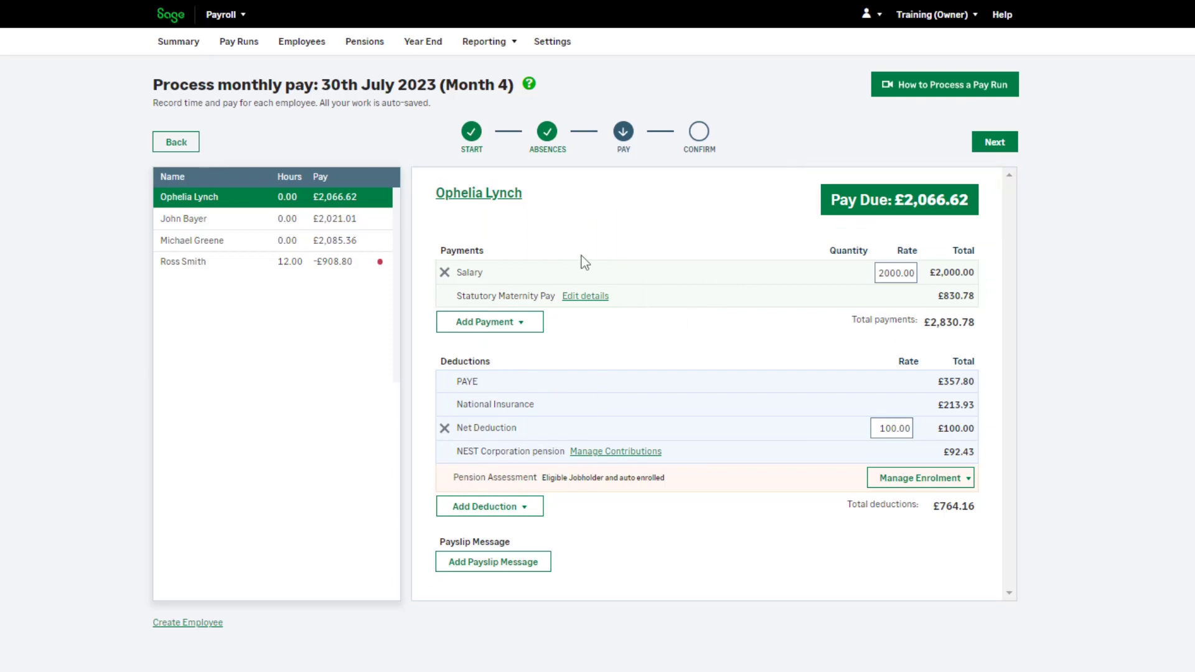
{"action": "left_click", "coordinate": [509, 195]}
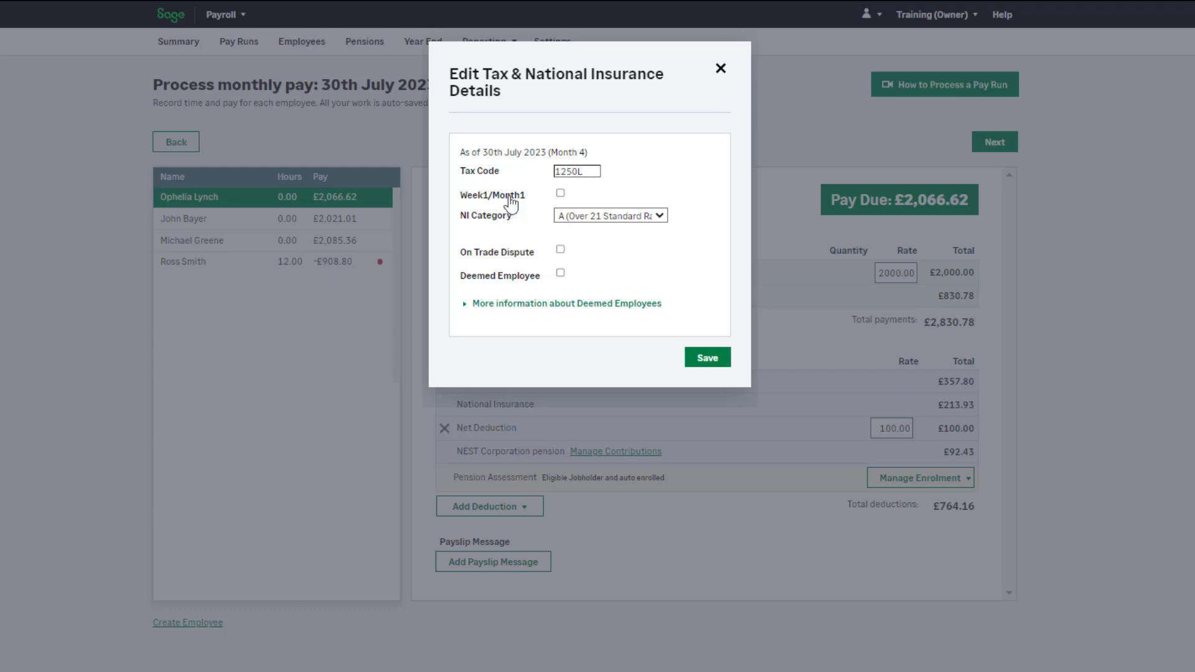
{"action": "left_click", "coordinate": [713, 360]}
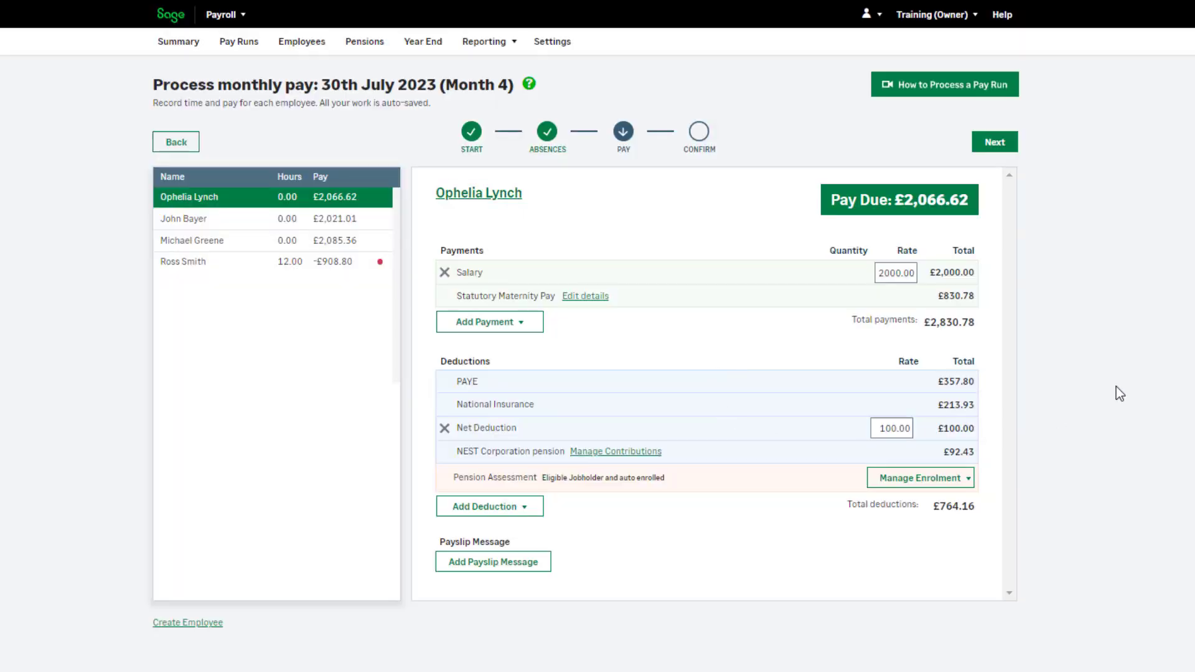
Replace the first employee's Salary payment with a Partial Salary (Maternity Leave) payment of 1500, and remove the Basic Hours line
{"action": "left_click", "coordinate": [373, 267]}
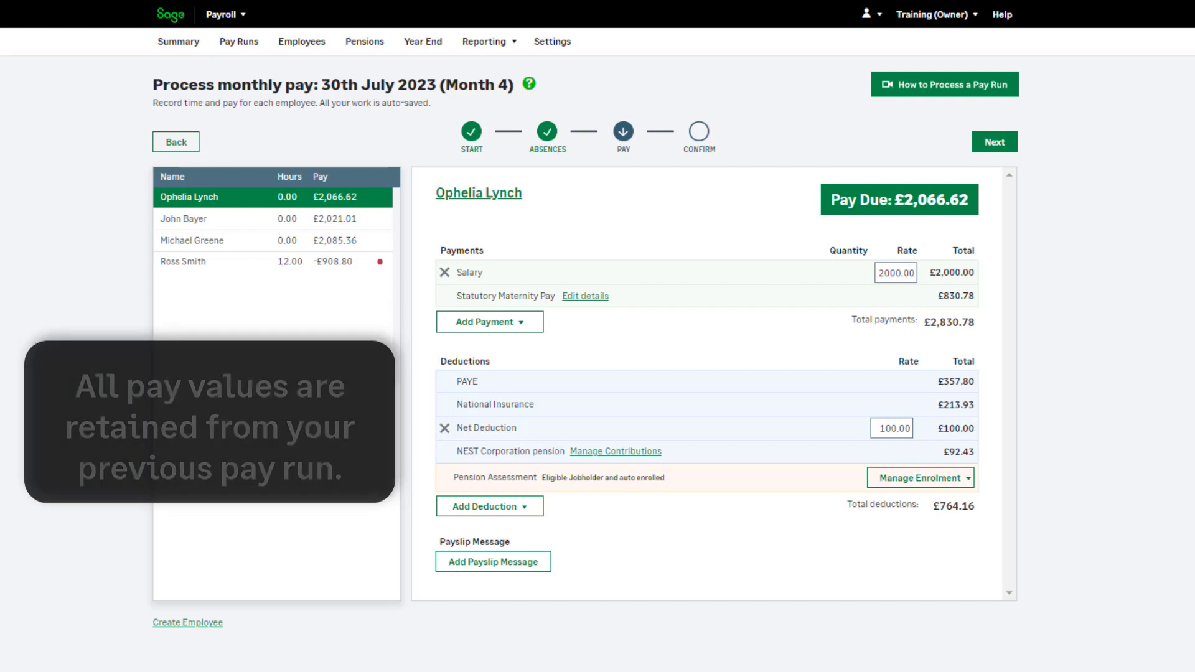
{"action": "left_click", "coordinate": [445, 273]}
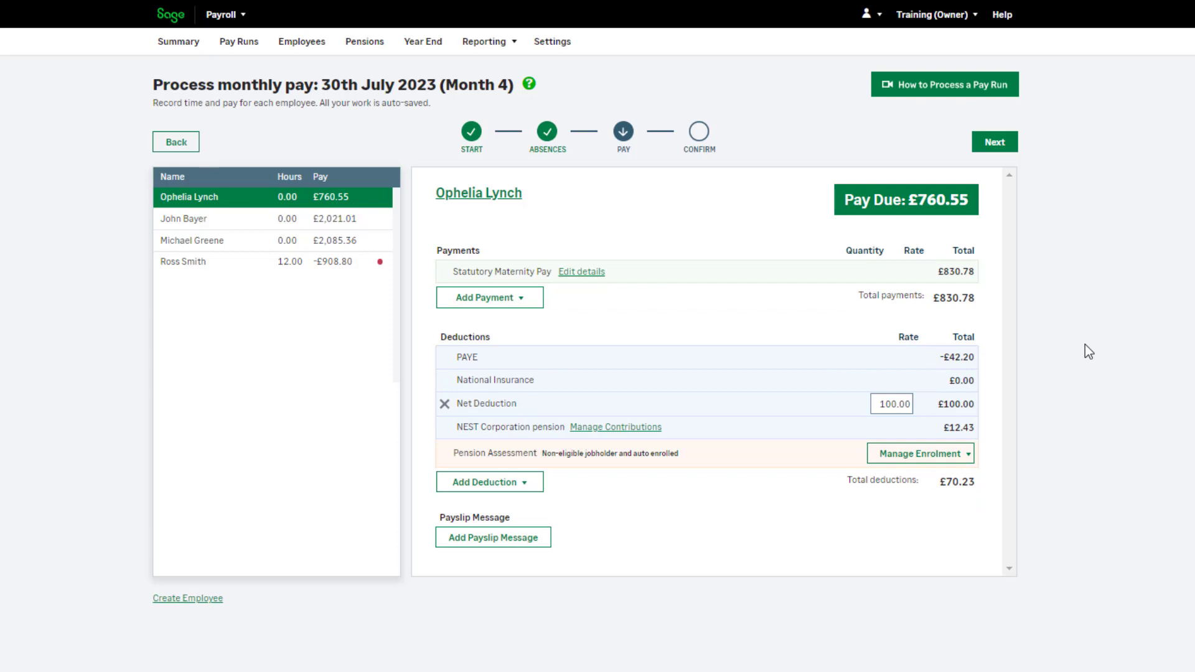
{"action": "left_click", "coordinate": [529, 302]}
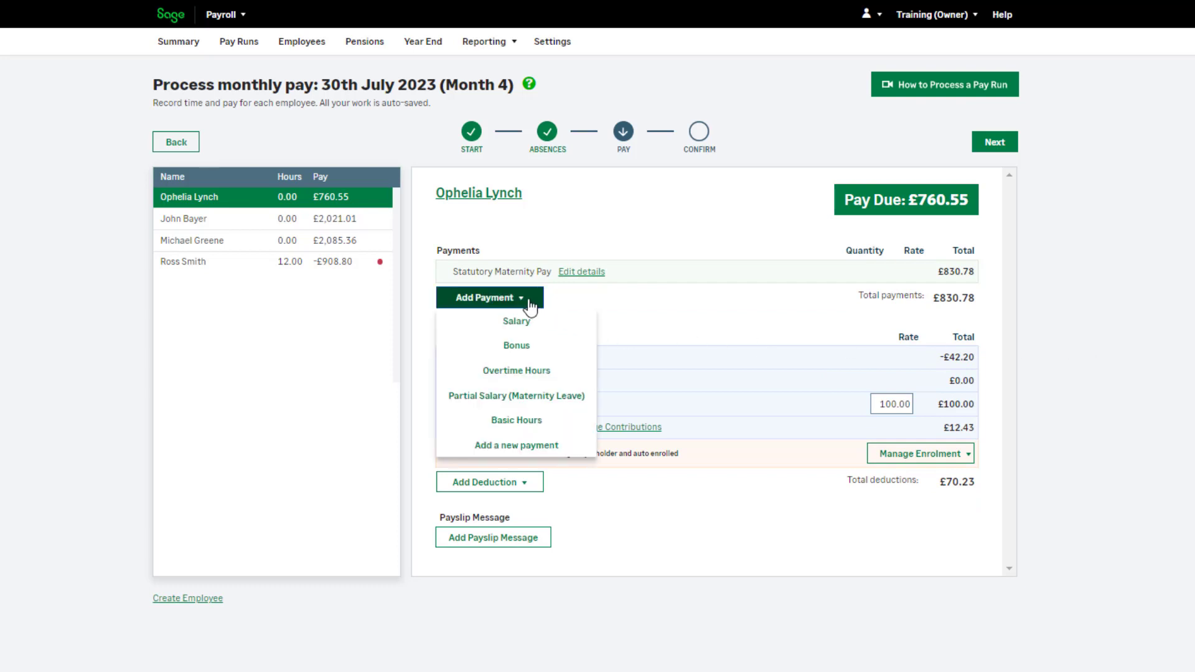
{"action": "left_click", "coordinate": [585, 402]}
{"action": "type", "text": "1"}
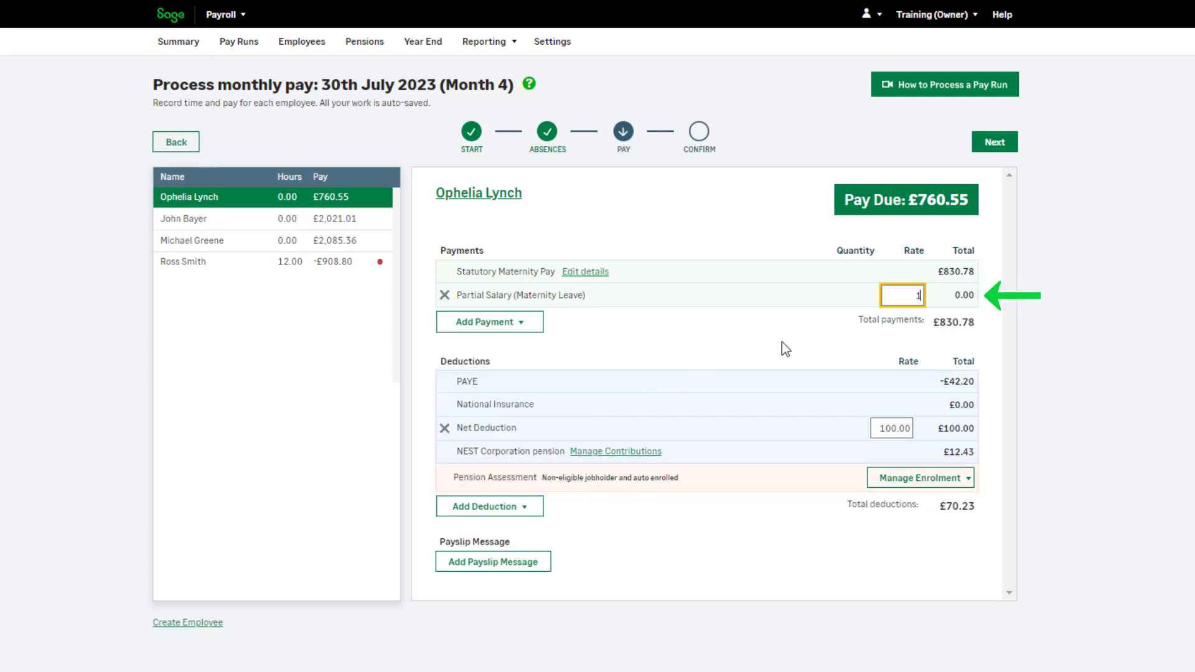
{"action": "type", "text": "500"}
{"action": "key", "text": "Tab"}
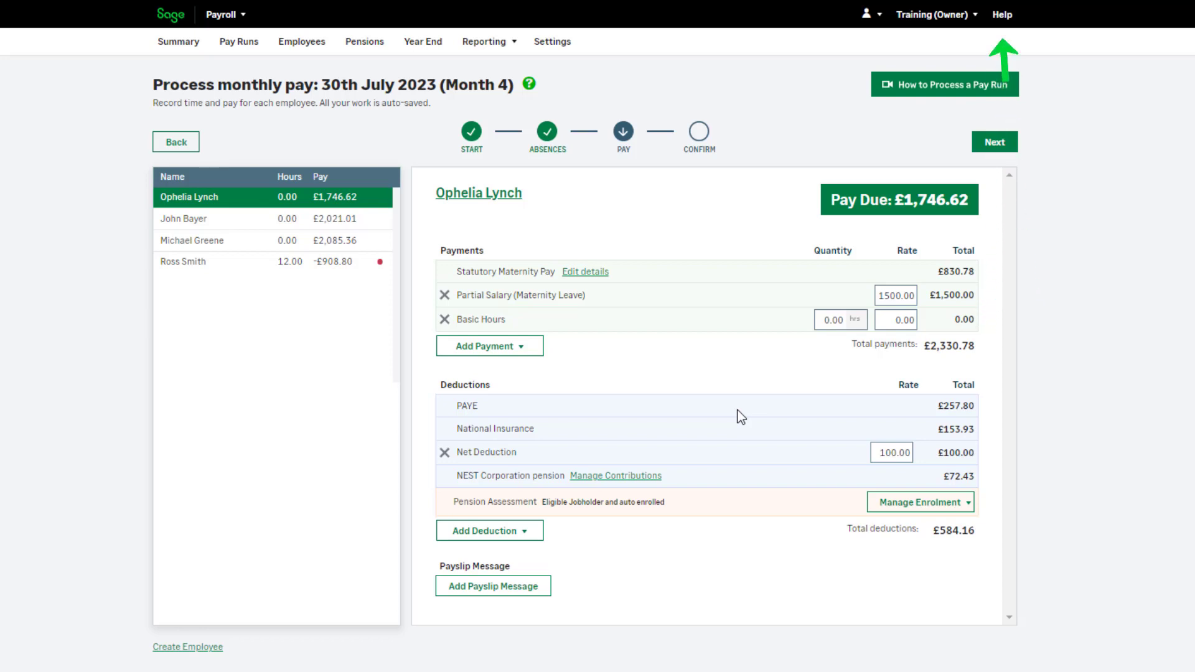
{"action": "left_click", "coordinate": [444, 319]}
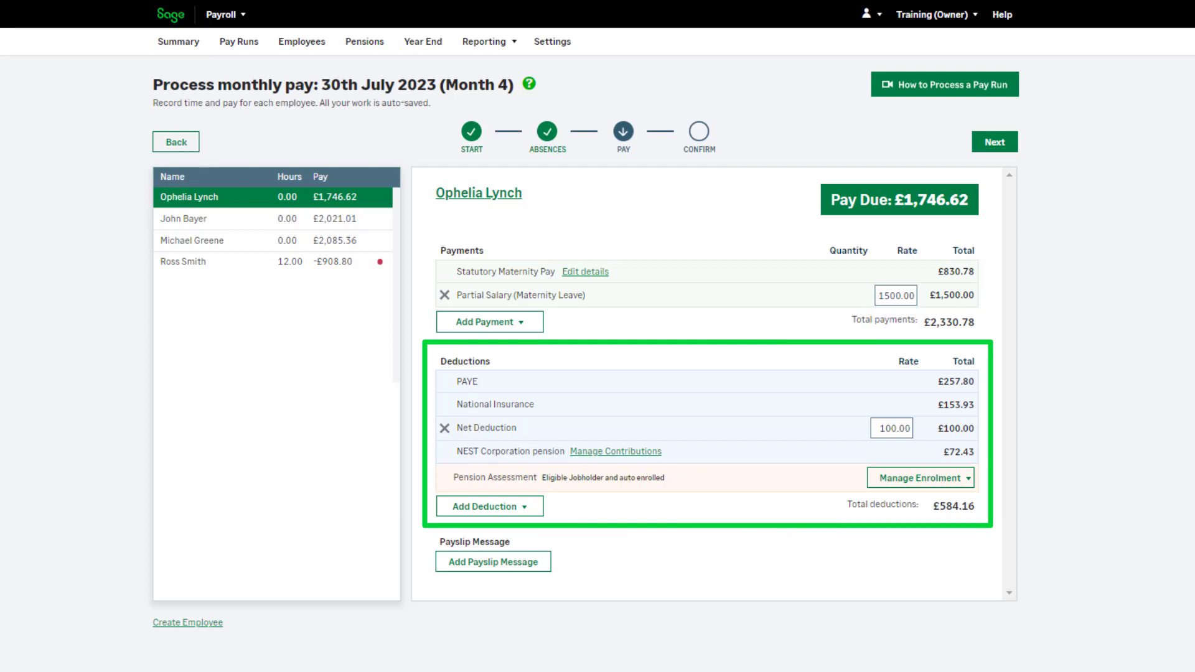
Set the first employee's Net Deduction to 10.00 and list the deduction types that can be added
{"action": "double_click", "coordinate": [893, 428]}
{"action": "type", "text": "10"}
{"action": "left_click", "coordinate": [836, 540]}
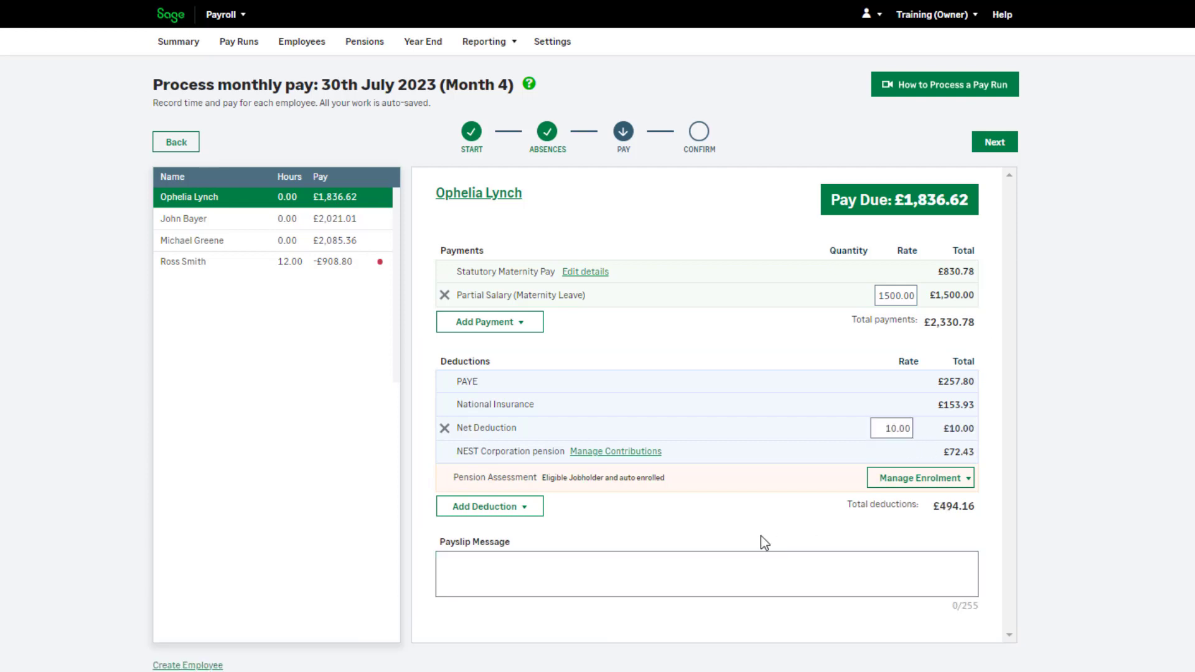
{"action": "left_click", "coordinate": [525, 508]}
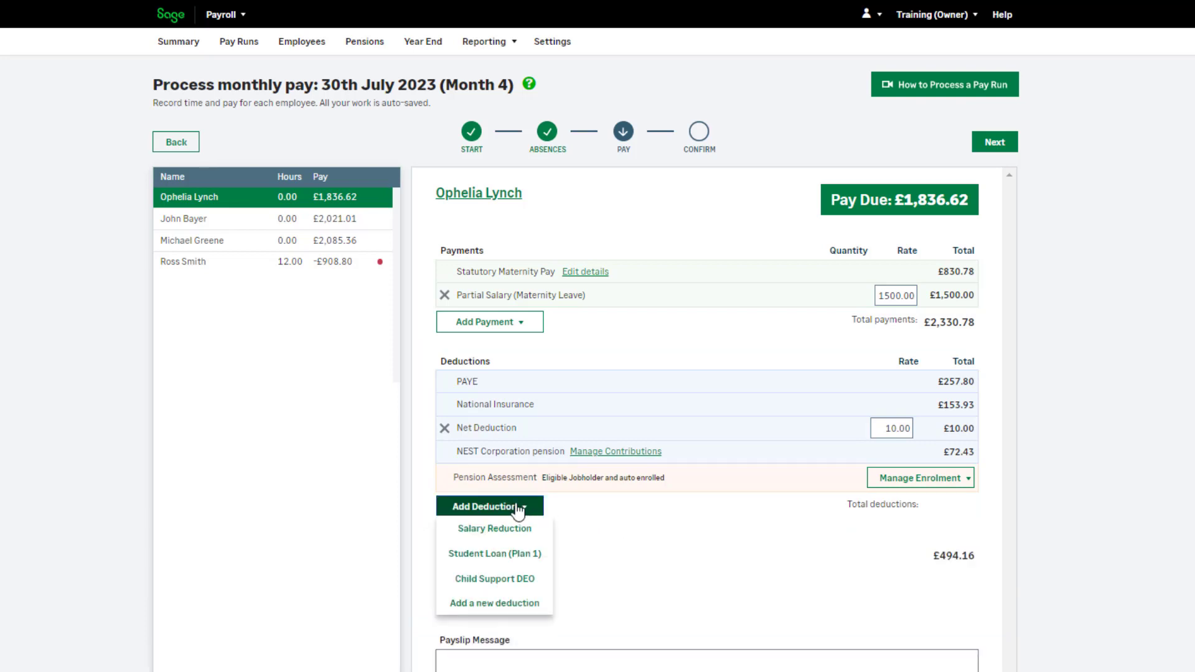
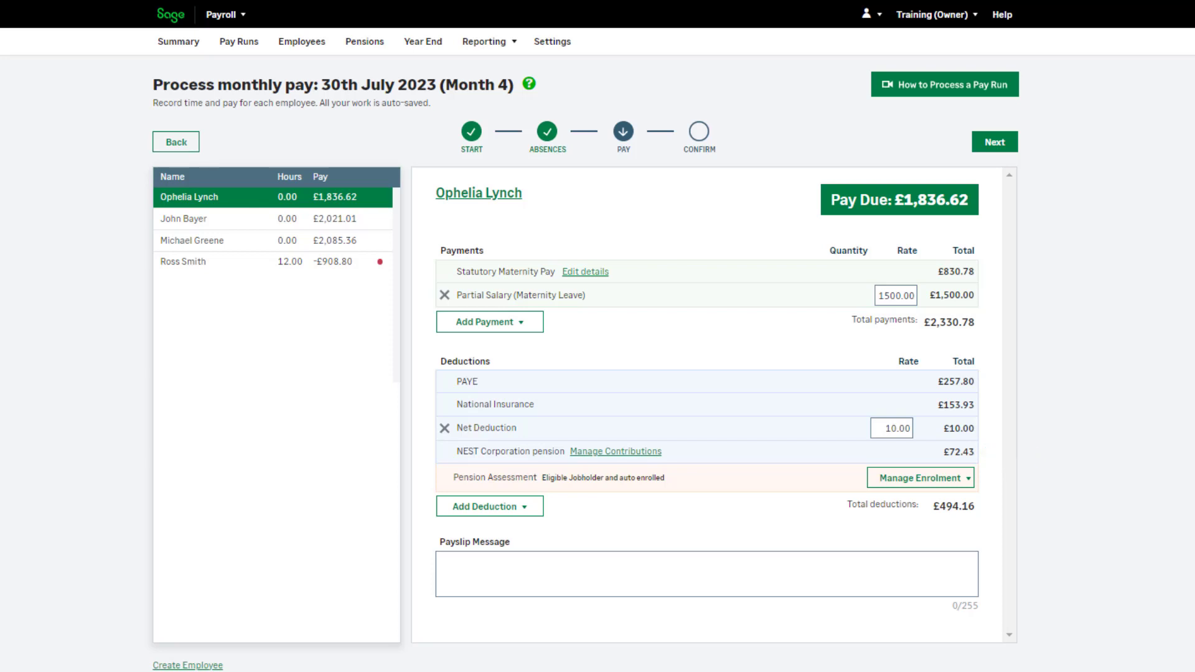
Open the first employee's pension contribution management and start a payslip message for the second employee
{"action": "left_click", "coordinate": [967, 480]}
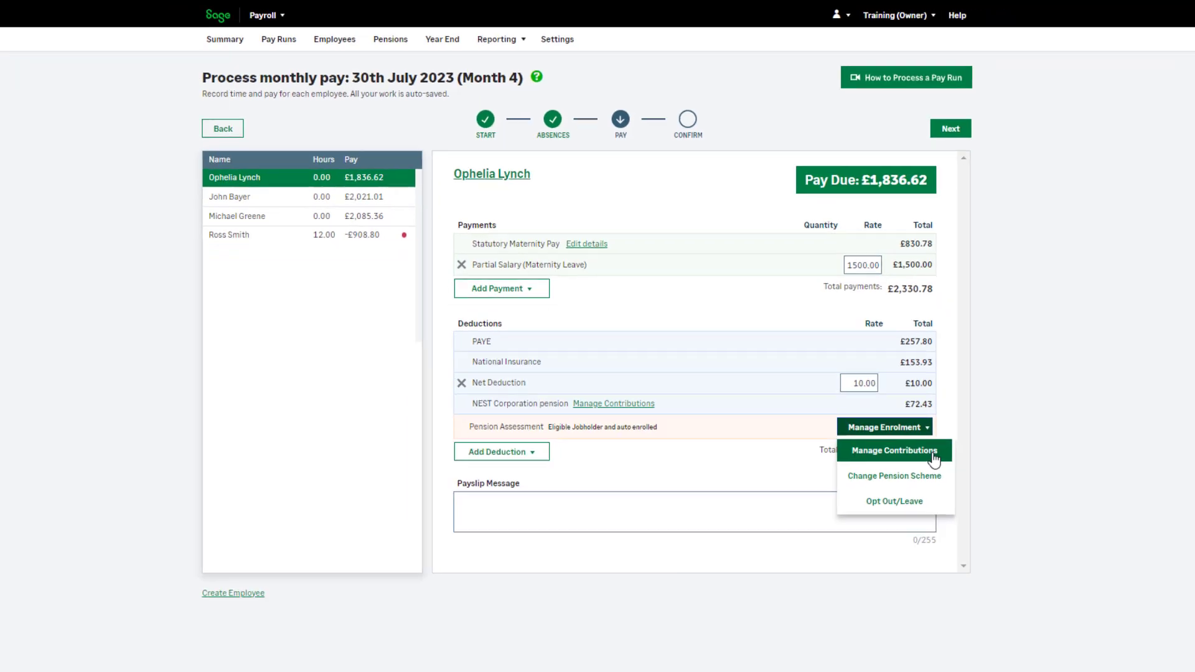
{"action": "left_click", "coordinate": [927, 443]}
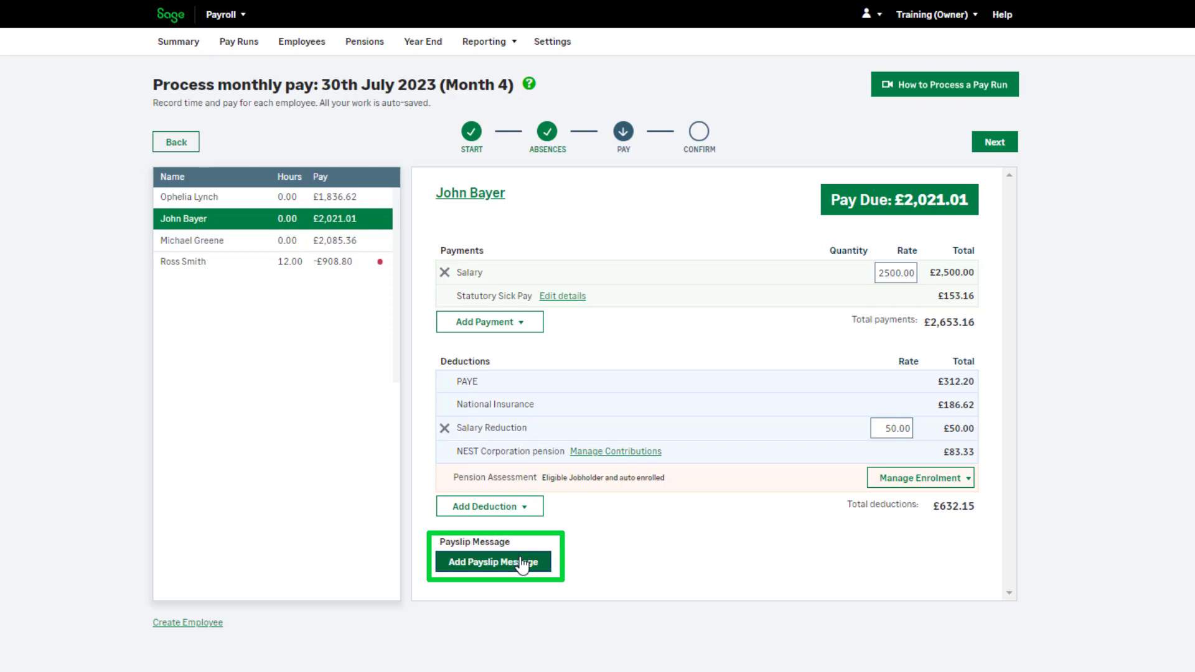
{"action": "left_click", "coordinate": [488, 562]}
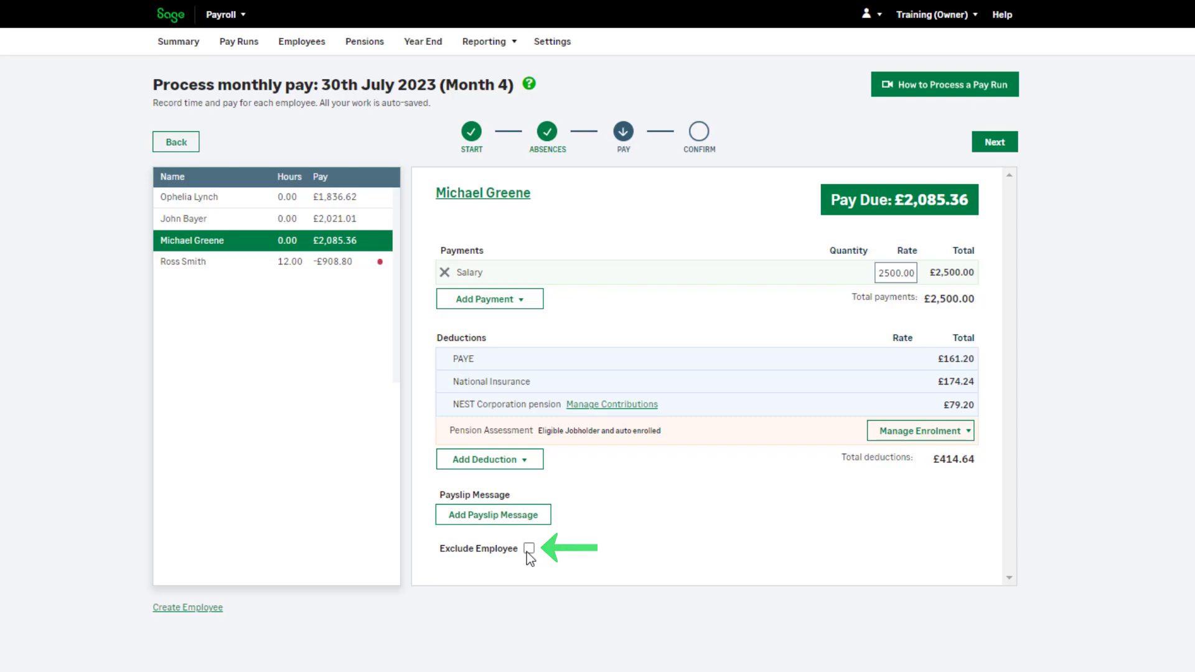
Exclude the third listed employee from this pay run and start creating a new employee
{"action": "left_click", "coordinate": [528, 548]}
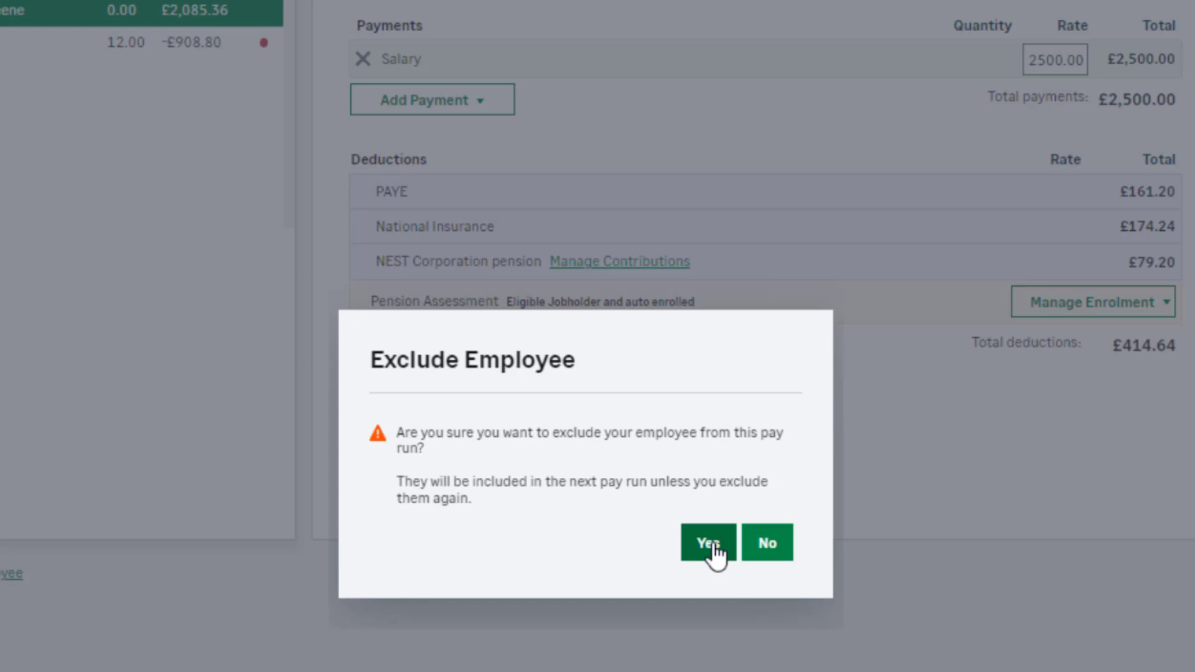
{"action": "left_click", "coordinate": [710, 544]}
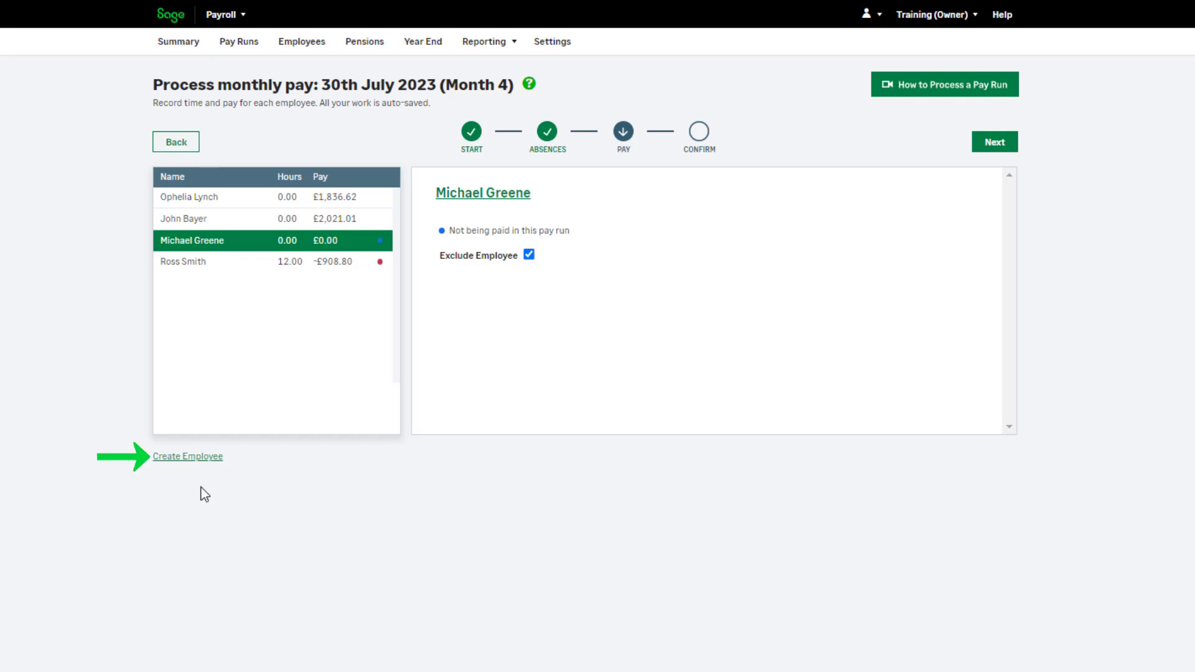
{"action": "left_click", "coordinate": [188, 457]}
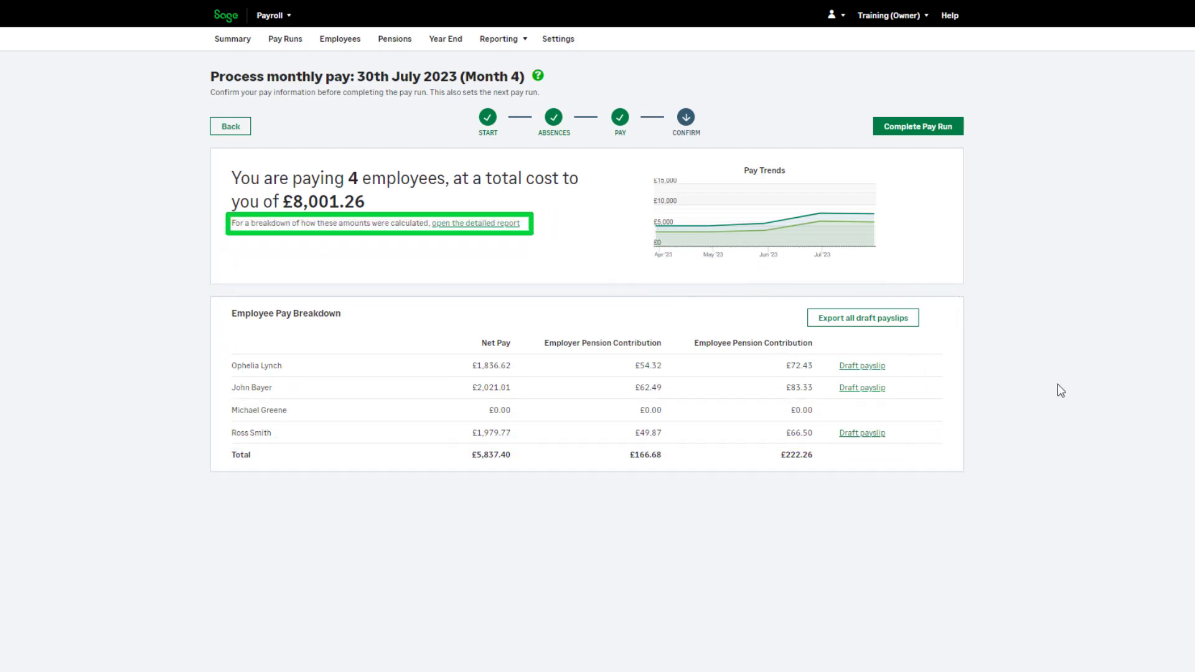
Examine the detailed pay run report's payments, deductions, employer costs, HMRC and payment method sections, and open the first employee's draft payslip
{"action": "left_click", "coordinate": [516, 224]}
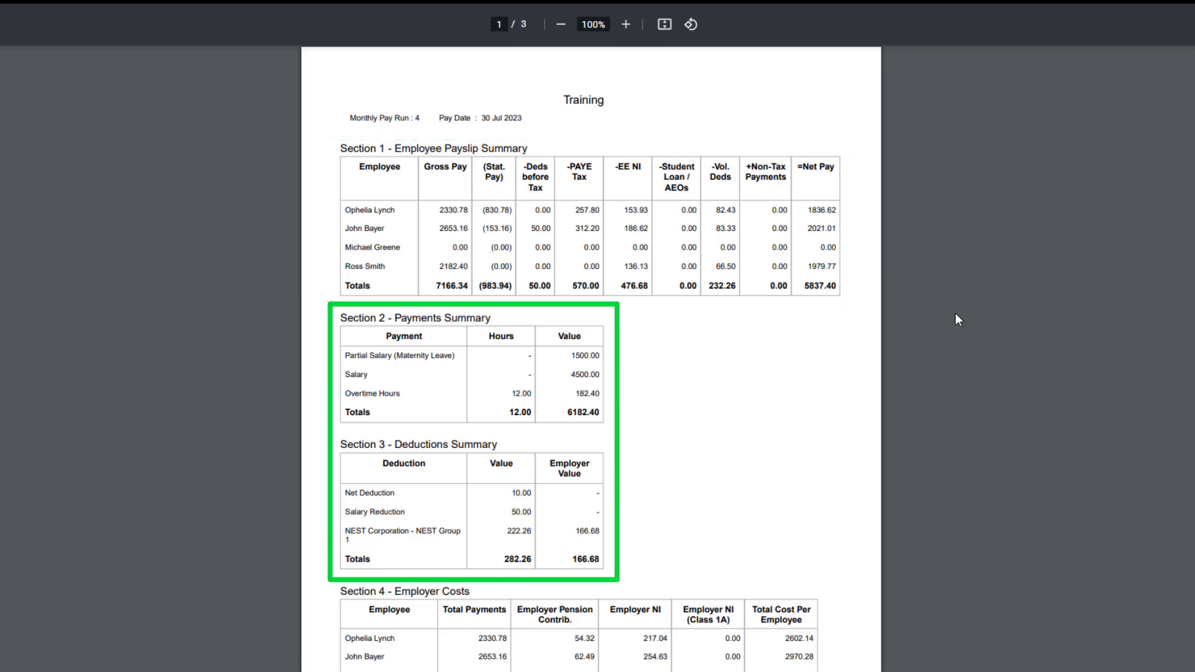
{"action": "scroll", "coordinate": [955, 315], "scroll_direction": "down", "scroll_amount": 3}
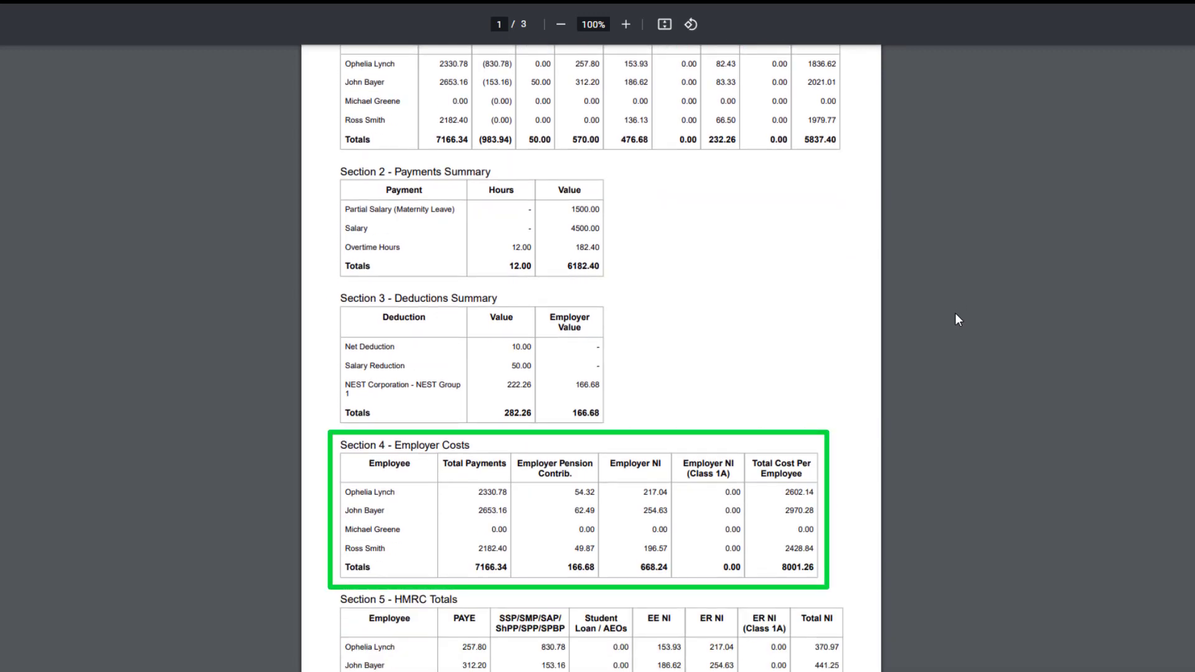
{"action": "scroll", "coordinate": [956, 315], "scroll_direction": "down", "scroll_amount": 7}
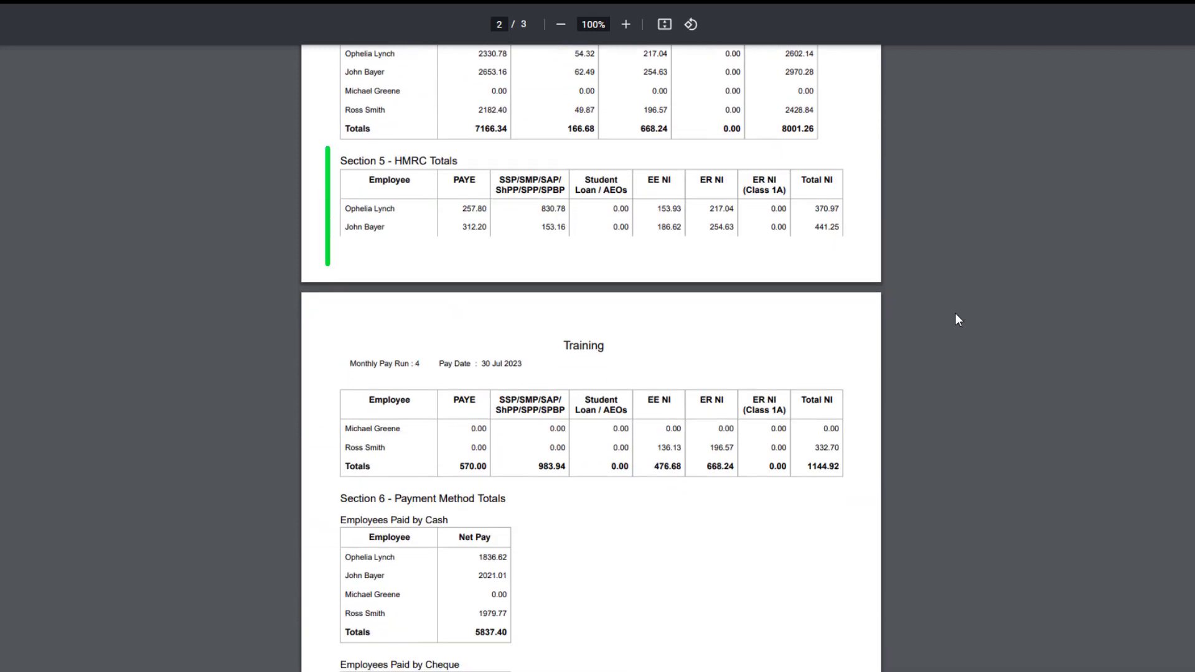
{"action": "scroll", "coordinate": [956, 315], "scroll_direction": "down", "scroll_amount": 6}
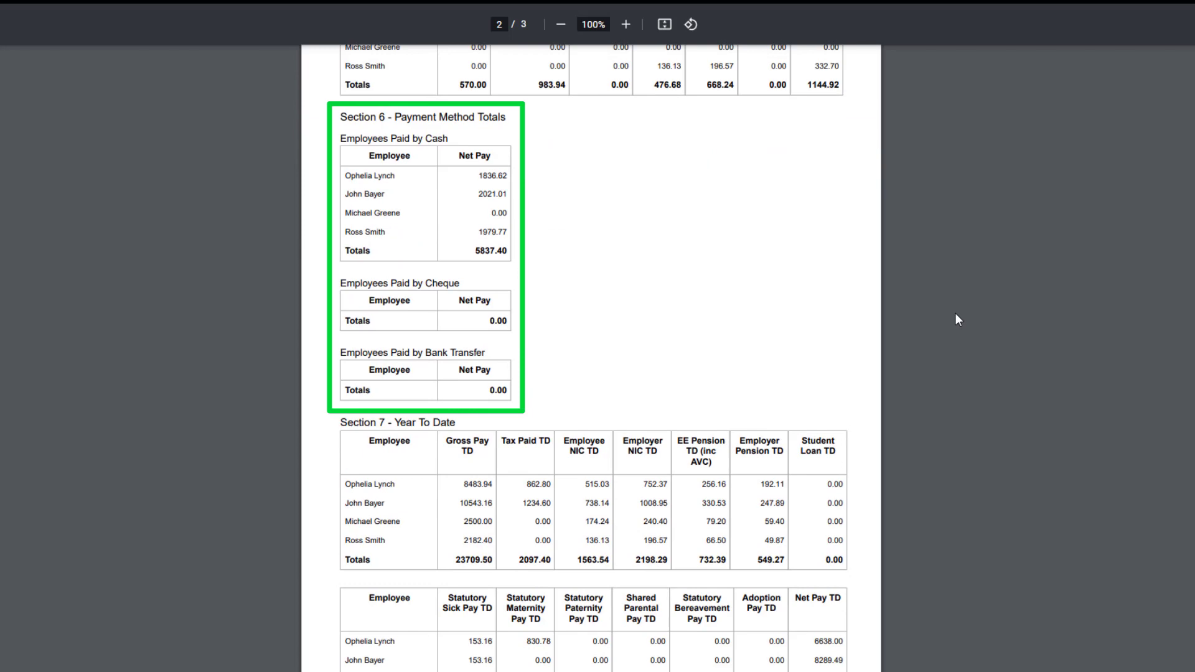
{"action": "scroll", "coordinate": [956, 314], "scroll_direction": "down", "scroll_amount": 6}
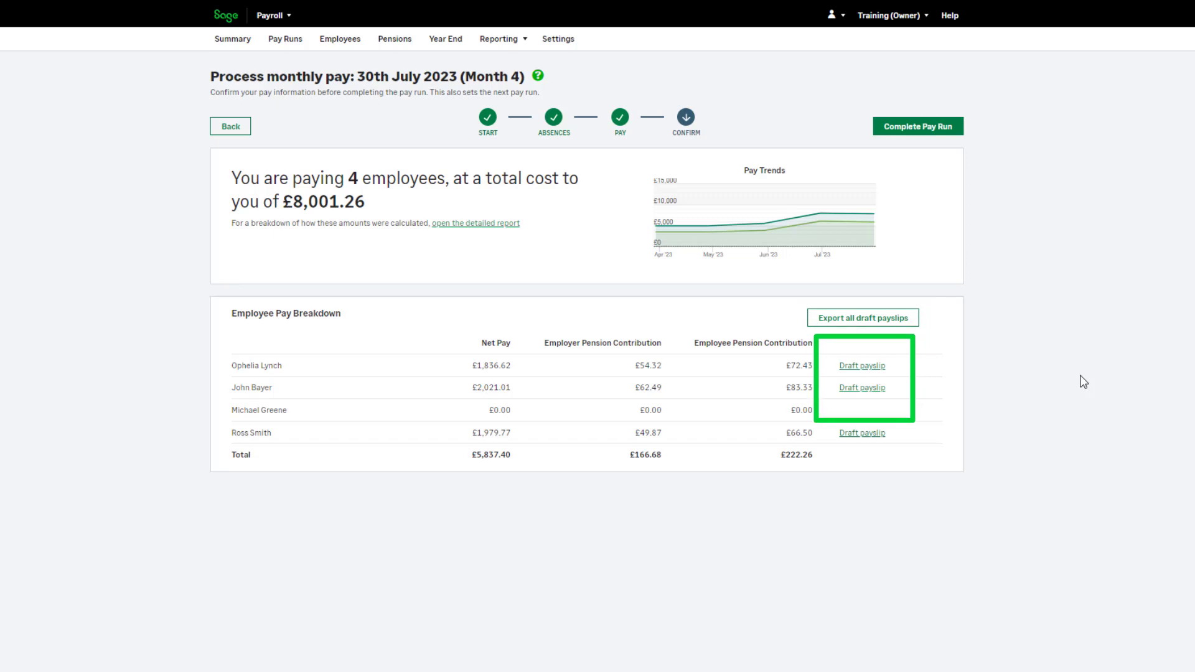
{"action": "left_click", "coordinate": [864, 366]}
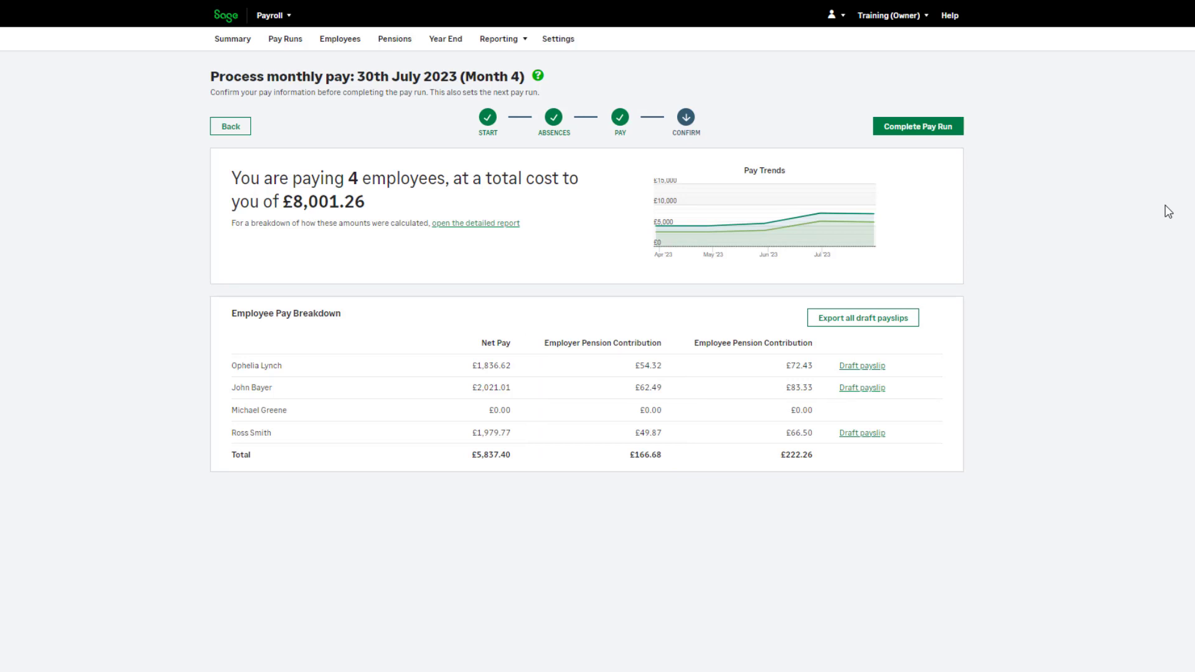
Complete the Month 4 pay run and submit the Full Payment Submission to HMRC
{"action": "left_click", "coordinate": [963, 138]}
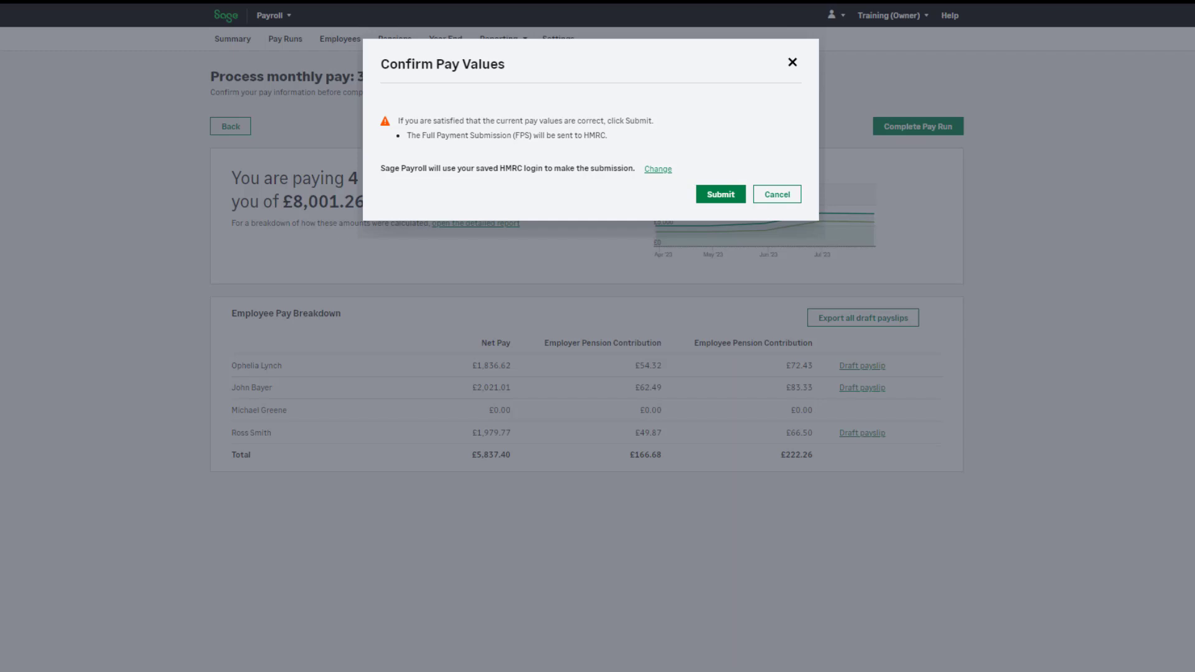
{"action": "left_click", "coordinate": [722, 195]}
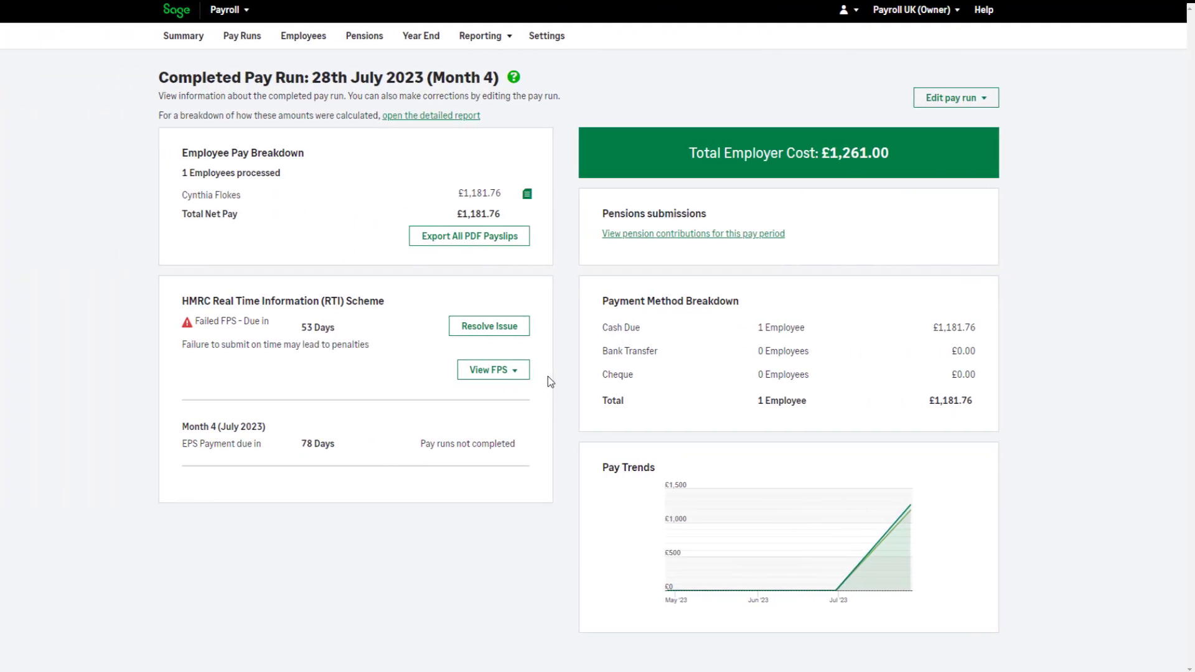
Open the issue details for the failed FPS submission of the completed 28th July 2023 pay run
{"action": "left_click", "coordinate": [529, 330]}
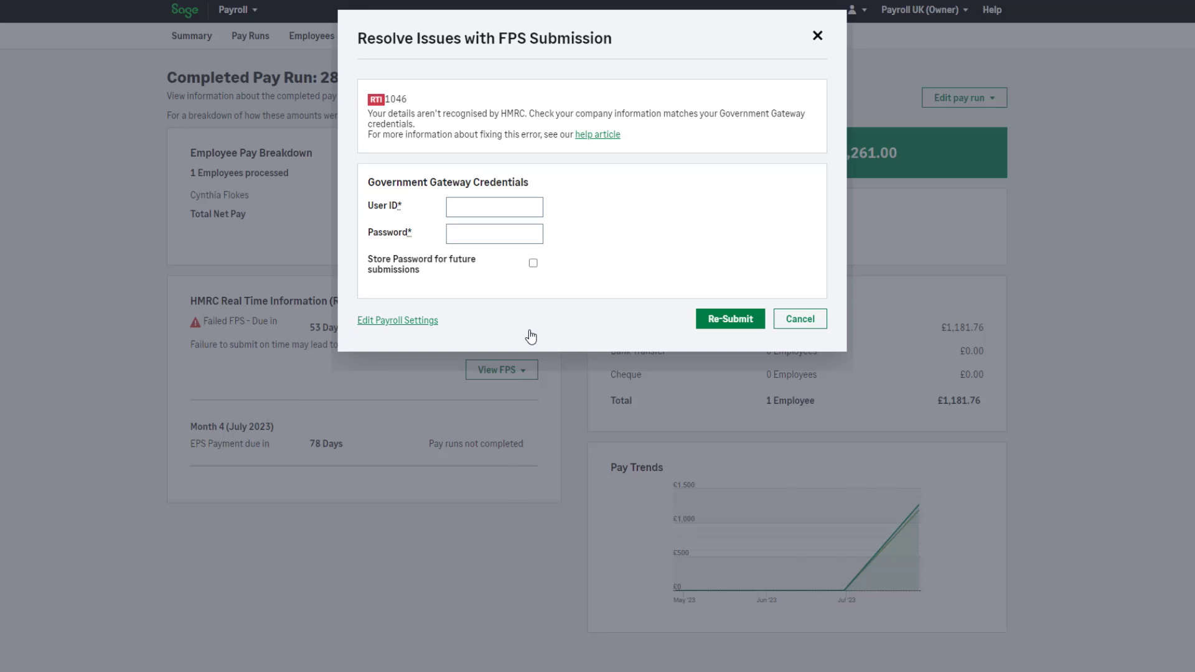
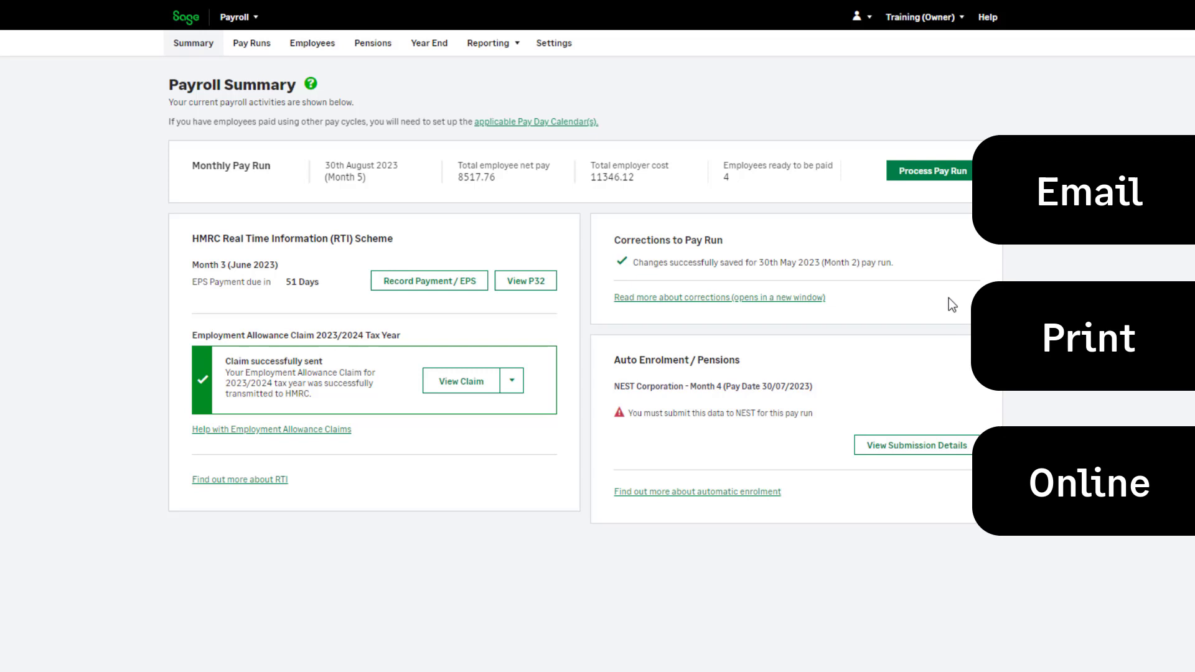
Open the Online Payslips setup page in the payroll settings
{"action": "left_click", "coordinate": [570, 49]}
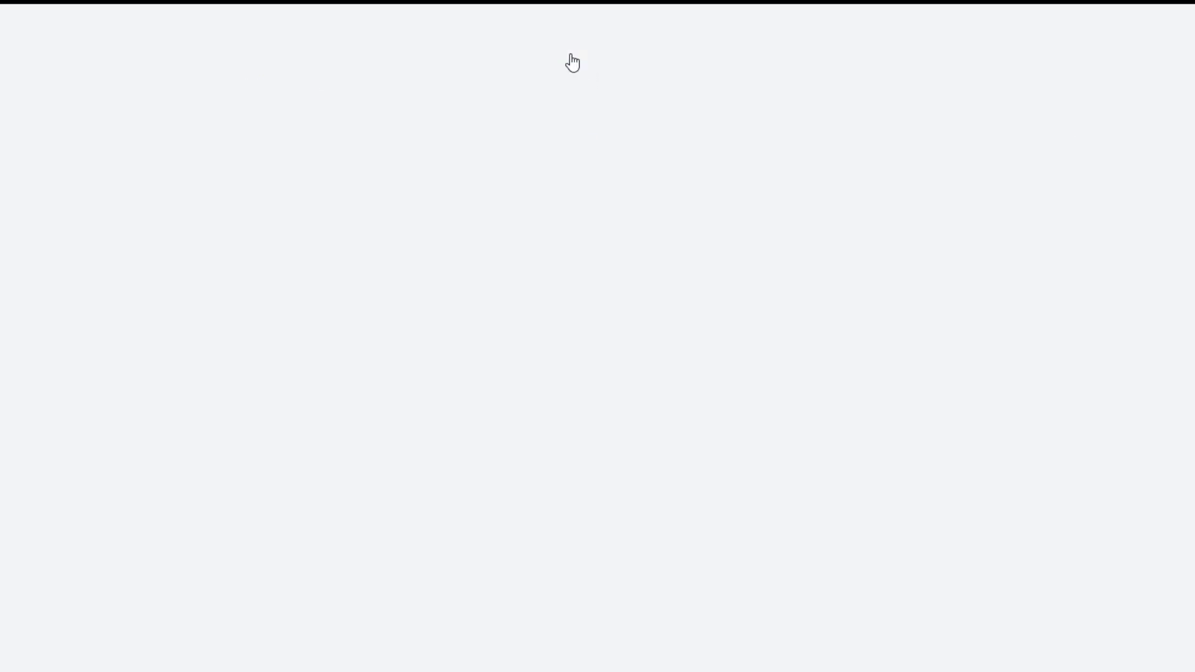
{"action": "left_click", "coordinate": [580, 197]}
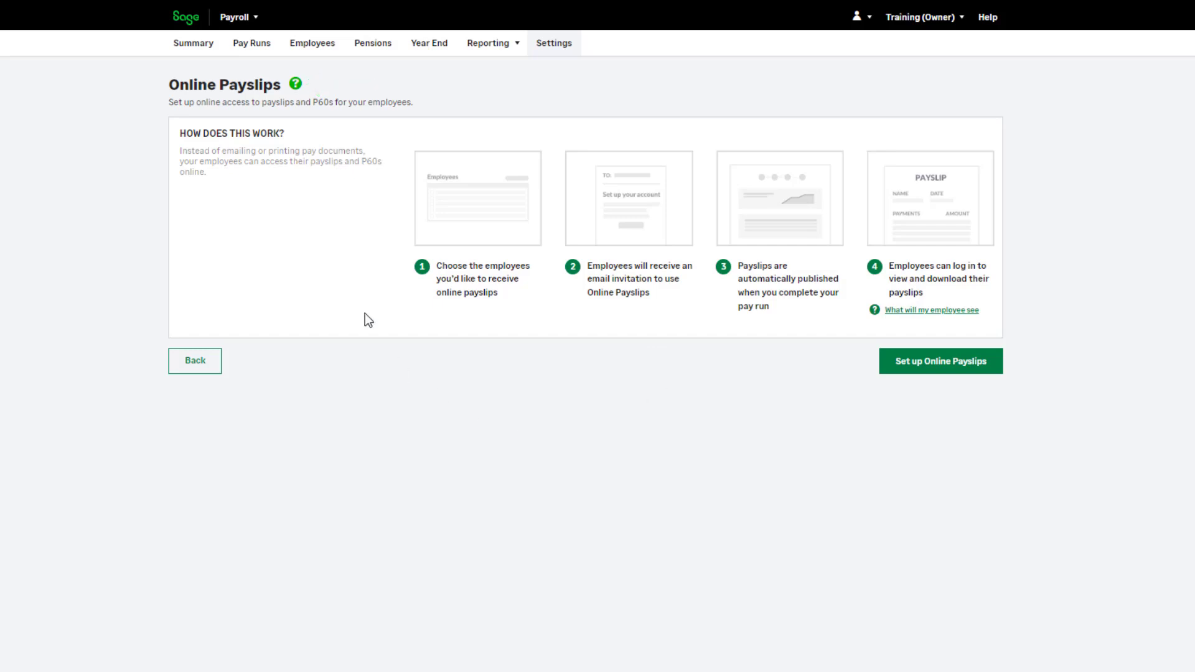
Open the processed Month 4 pay run dated 30 Jul 2023 and export all of its payslips as PDF
{"action": "left_click", "coordinate": [254, 46]}
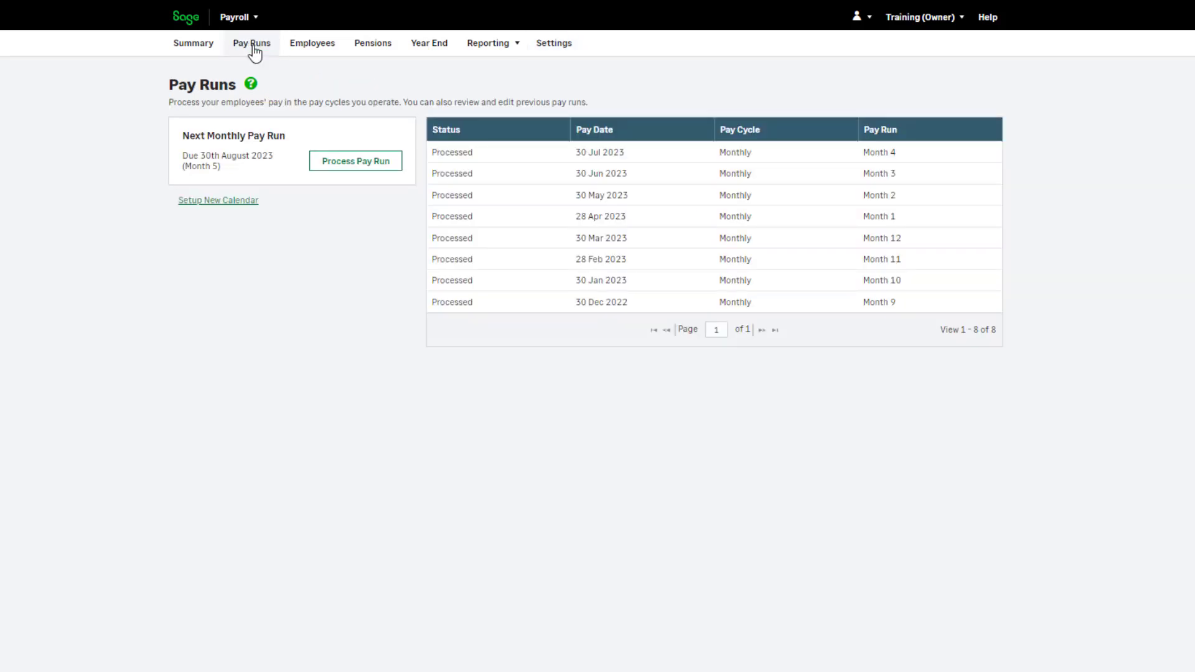
{"action": "left_click", "coordinate": [892, 163]}
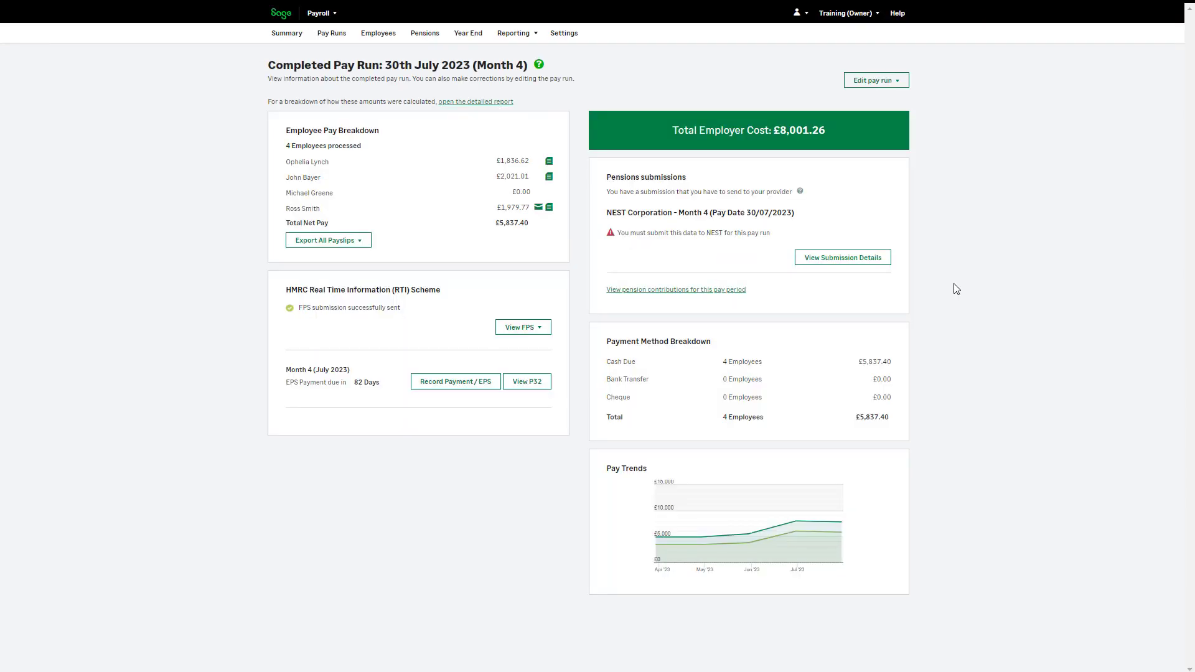
{"action": "left_click", "coordinate": [367, 243]}
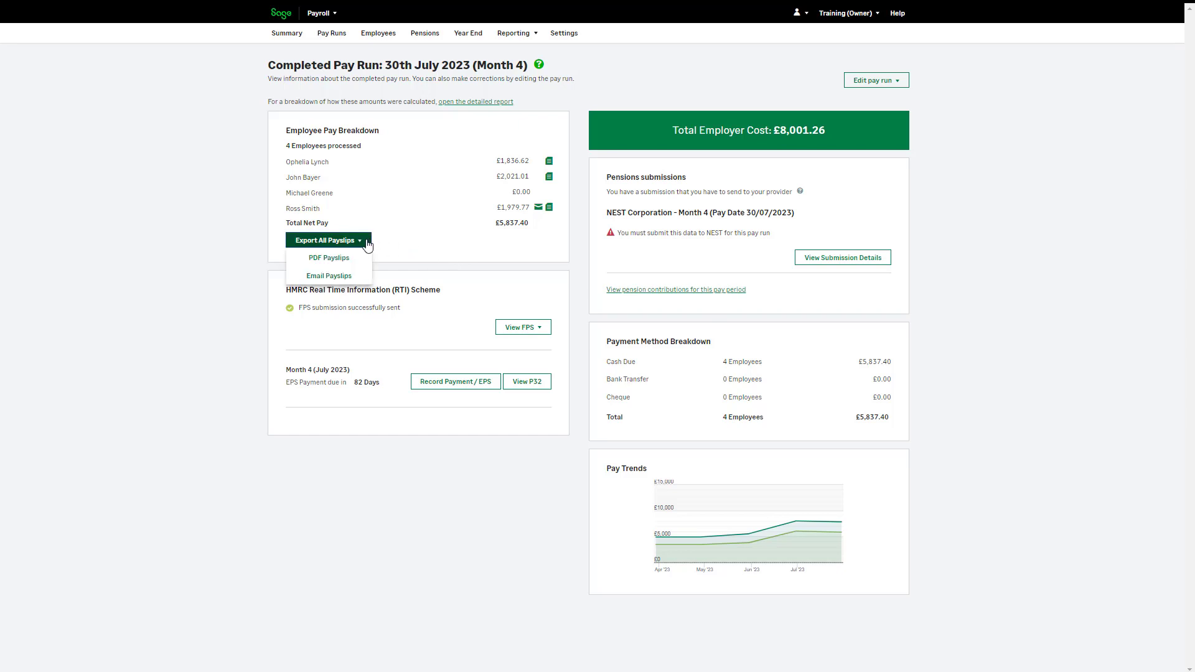
{"action": "scroll", "coordinate": [370, 258], "scroll_direction": "down", "scroll_amount": 1}
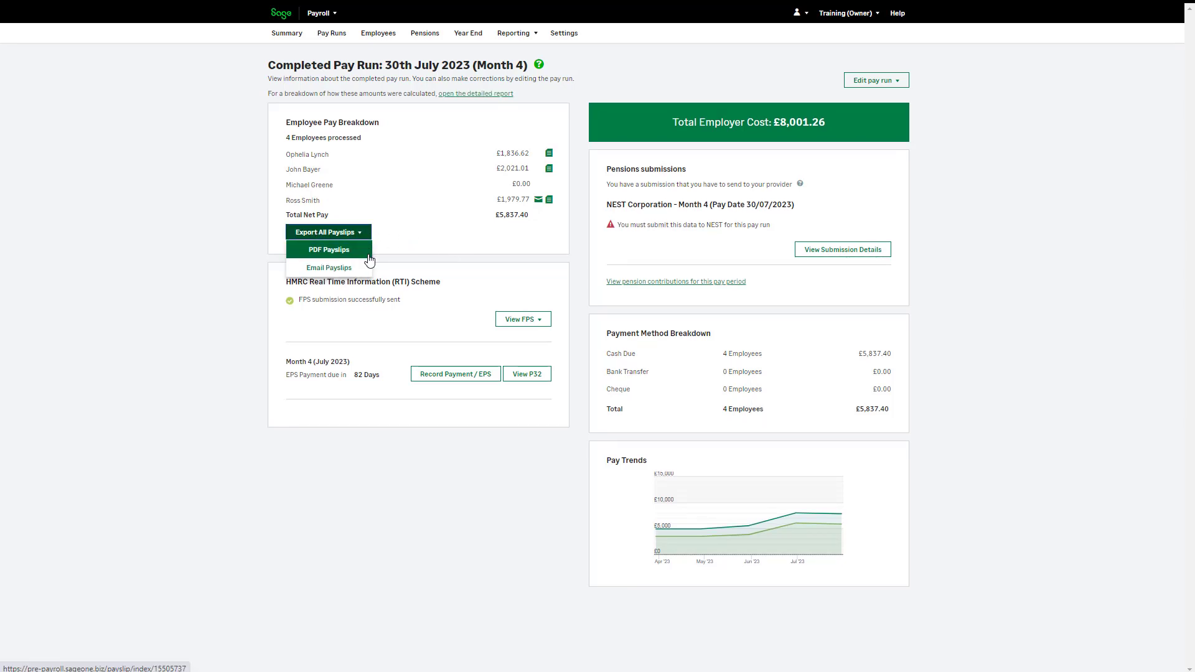
{"action": "left_click", "coordinate": [369, 258]}
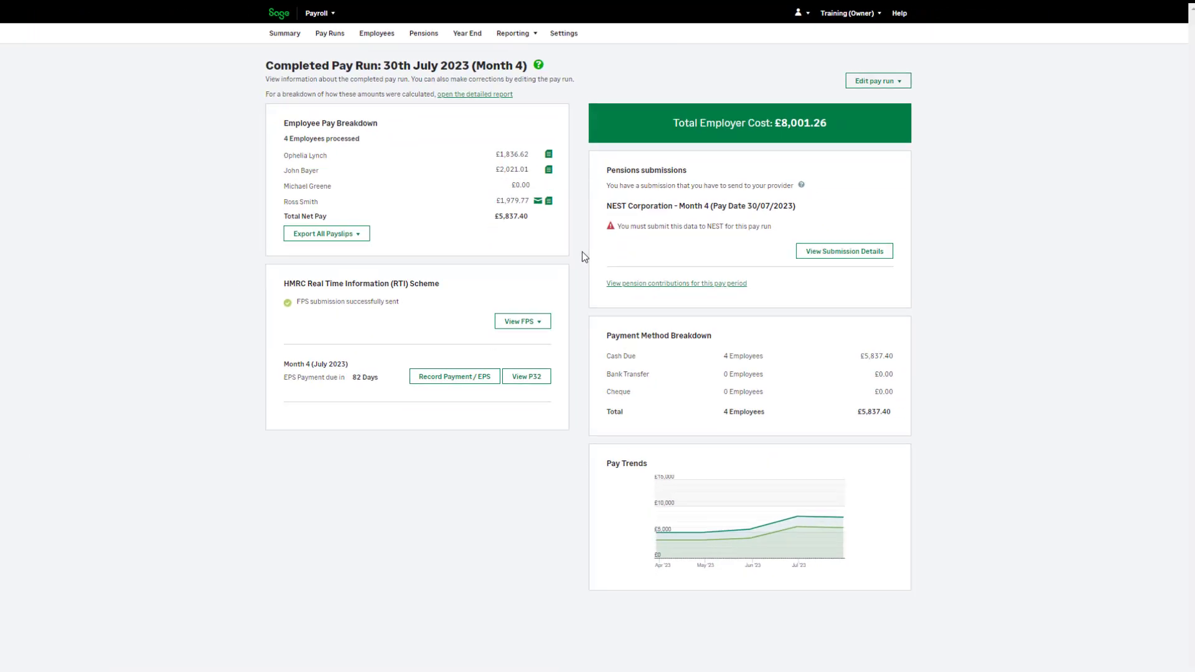
View the email message for sending all Month 4 payslips and close it without sending
{"action": "left_click", "coordinate": [366, 233]}
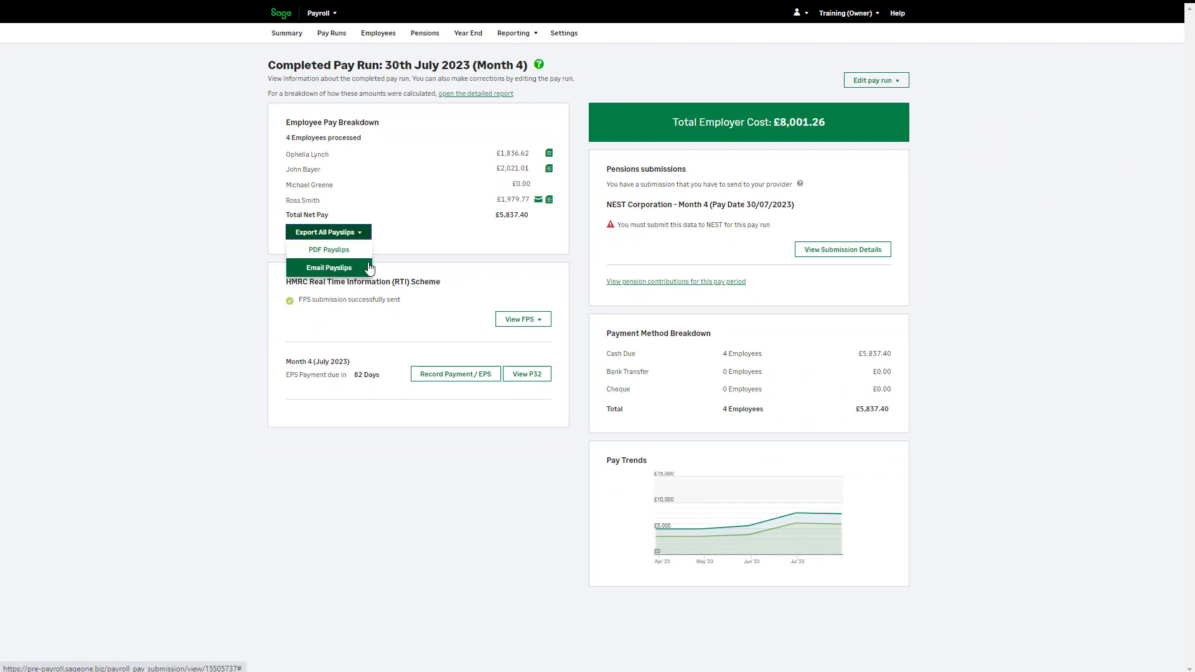
{"action": "left_click", "coordinate": [368, 268]}
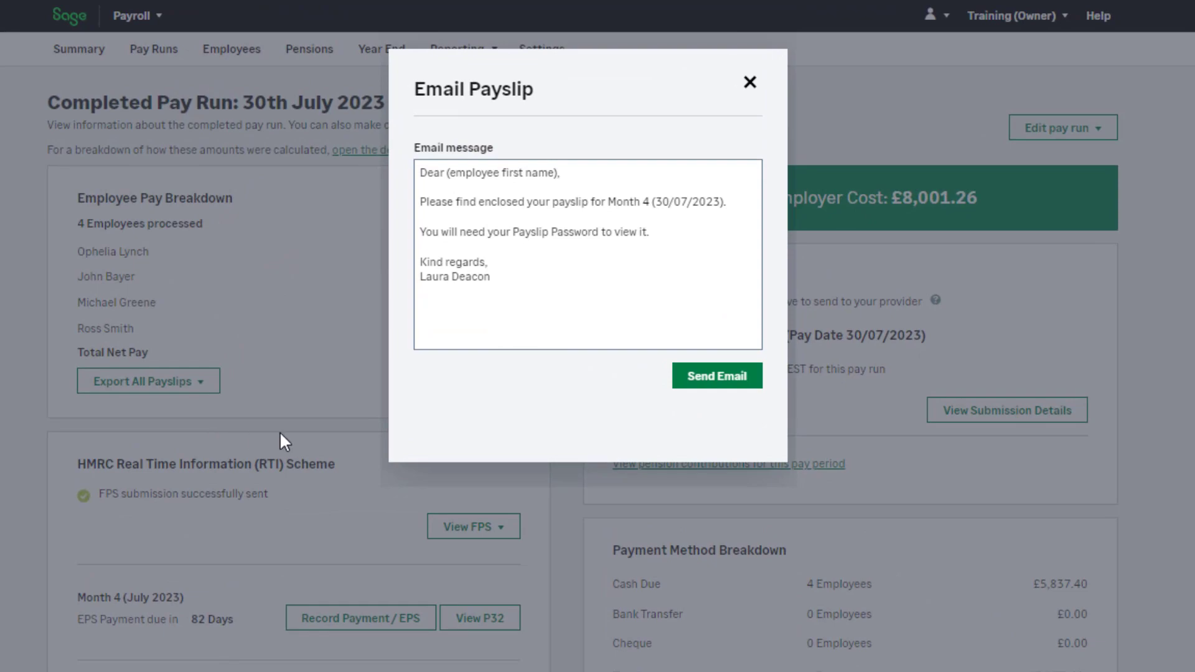
{"action": "left_click", "coordinate": [750, 82]}
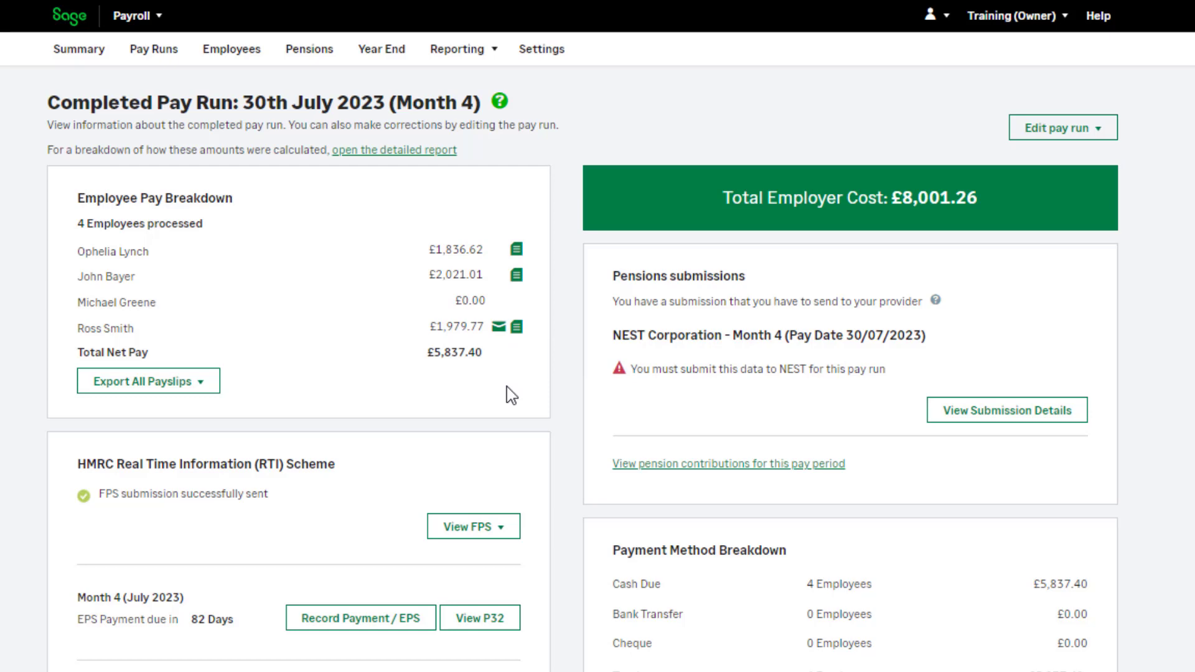
Open the general payroll settings and check the HMRC reporting frequency
{"action": "key", "text": "ctrl+minus"}
{"action": "key", "text": "ctrl+minus"}
{"action": "key", "text": "ctrl+minus"}
{"action": "key", "text": "ctrl+minus"}
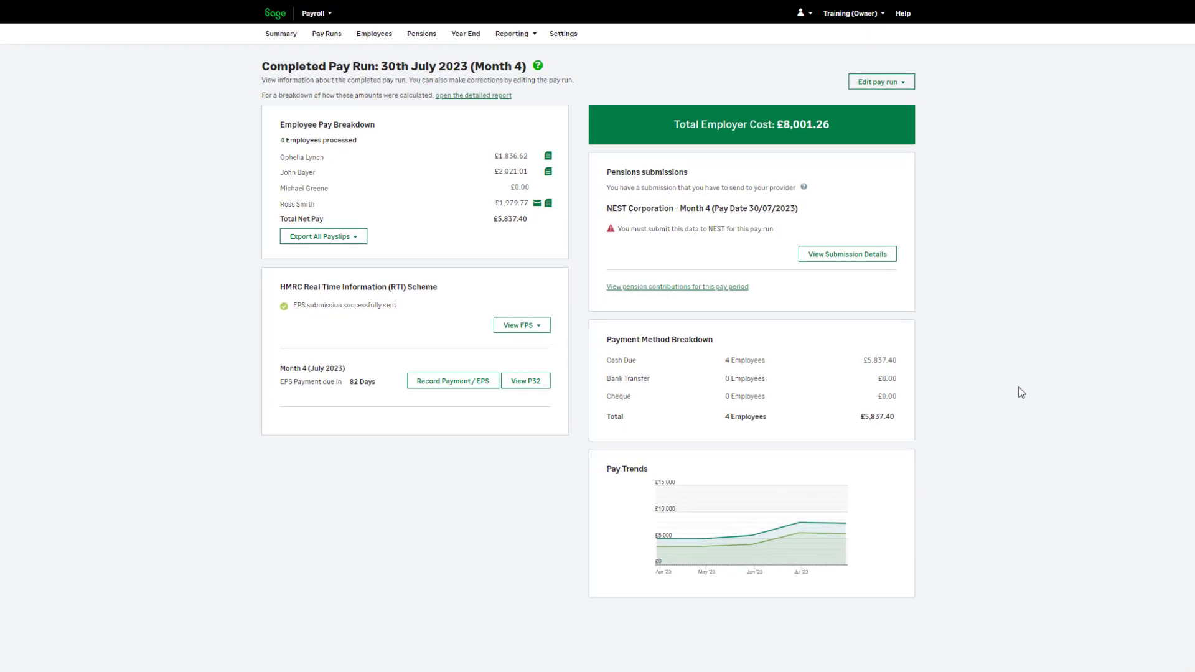
{"action": "left_click", "coordinate": [573, 50]}
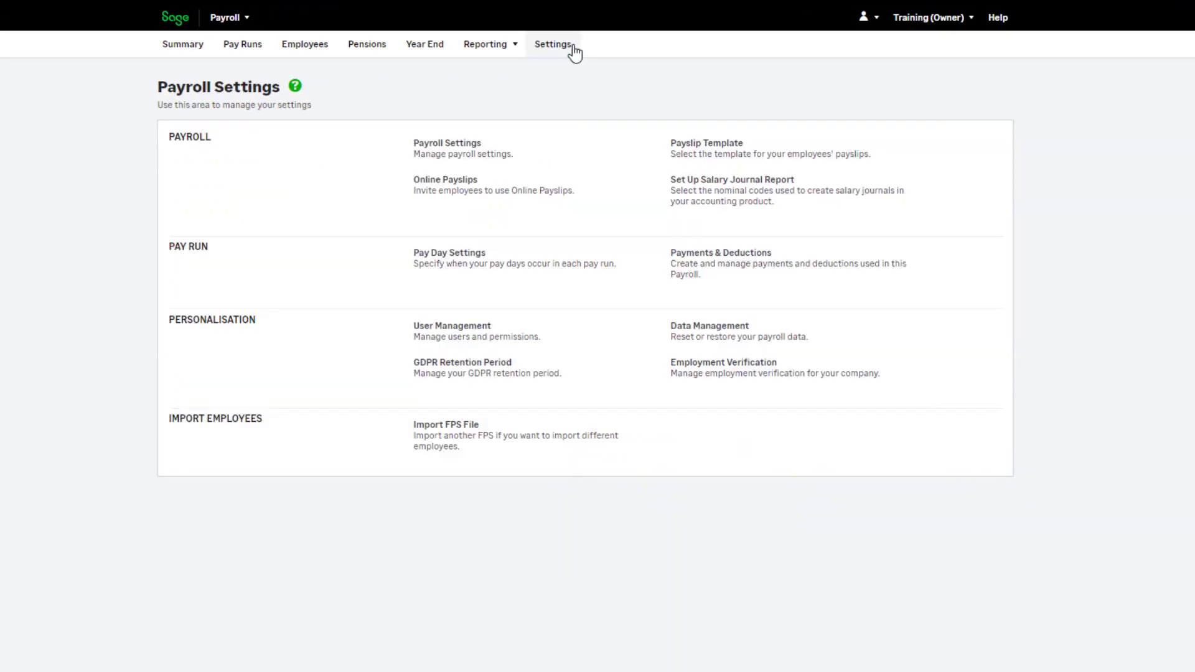
{"action": "left_click", "coordinate": [600, 145]}
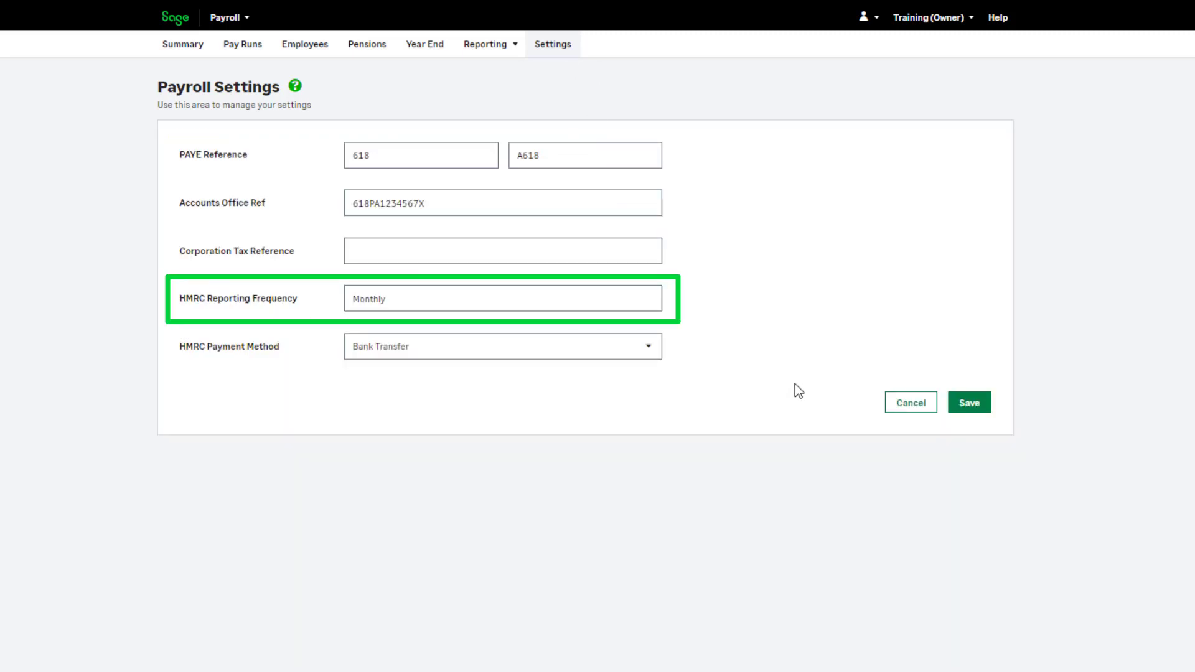
View the completed Month 4 pay run dated 30 Jul 2023 and the Month 3 (June 2023) P32 from the payroll summary
{"action": "left_click", "coordinate": [252, 56]}
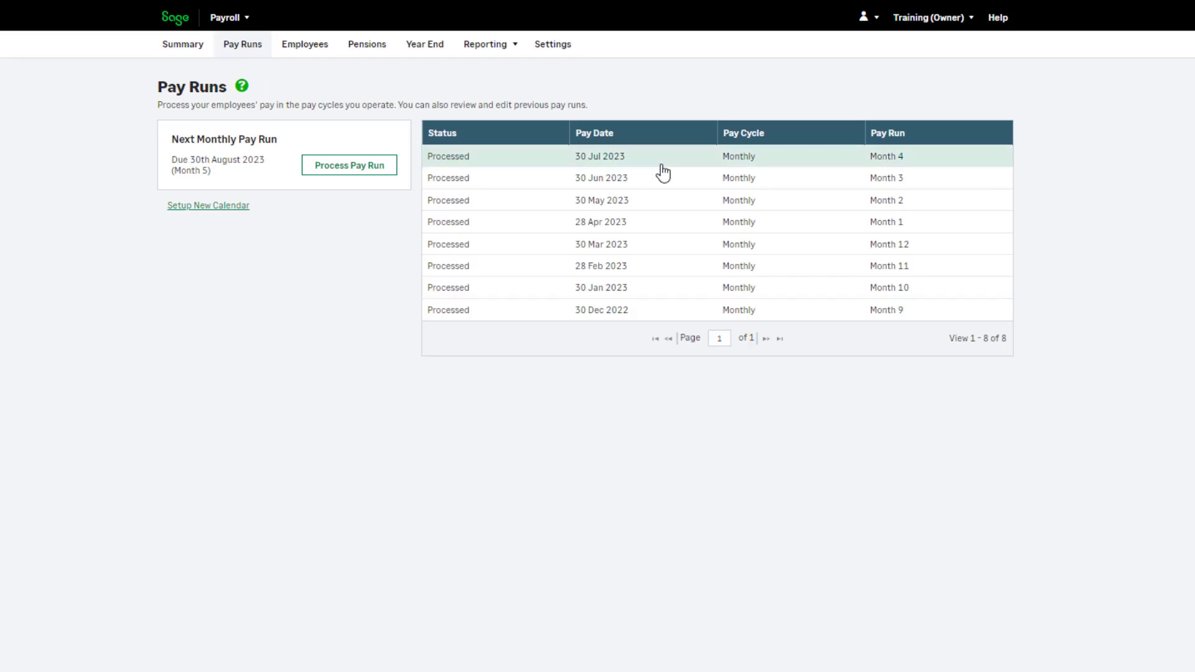
{"action": "left_click", "coordinate": [662, 173]}
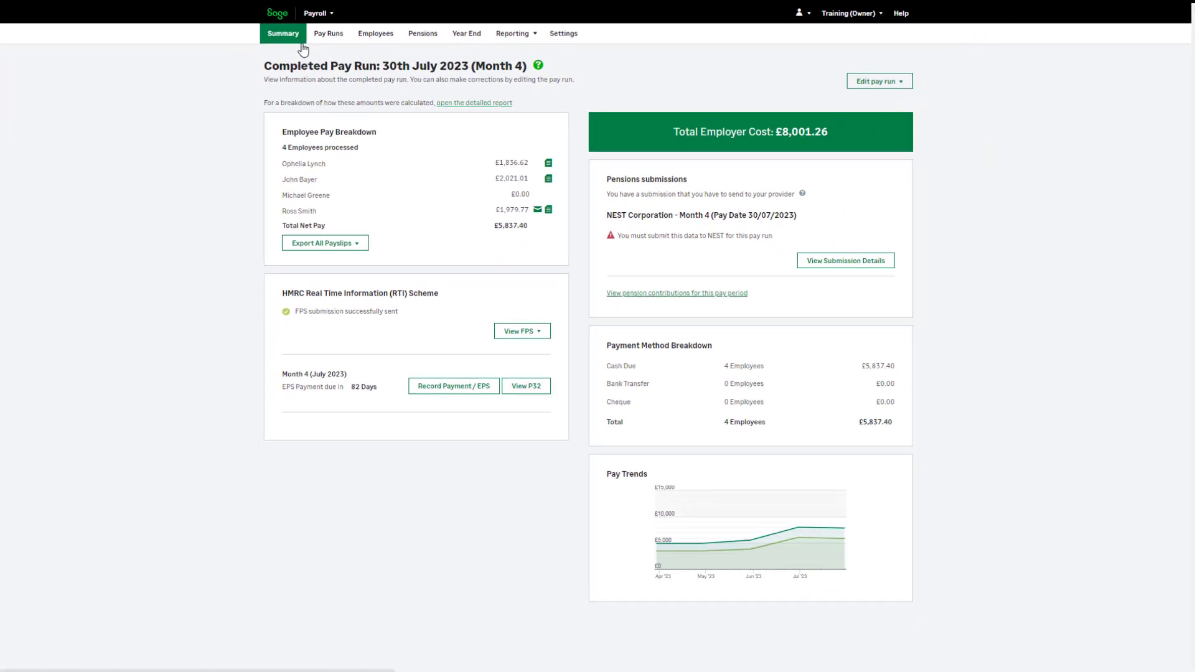
{"action": "left_click", "coordinate": [303, 49]}
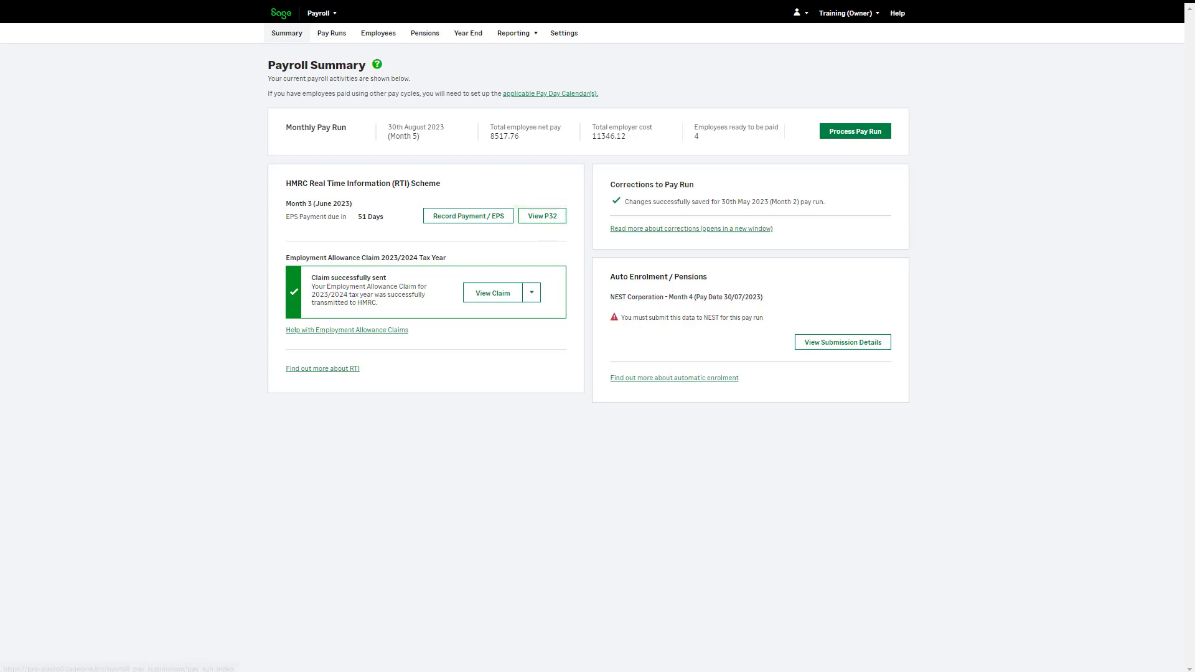
{"action": "left_click", "coordinate": [542, 217]}
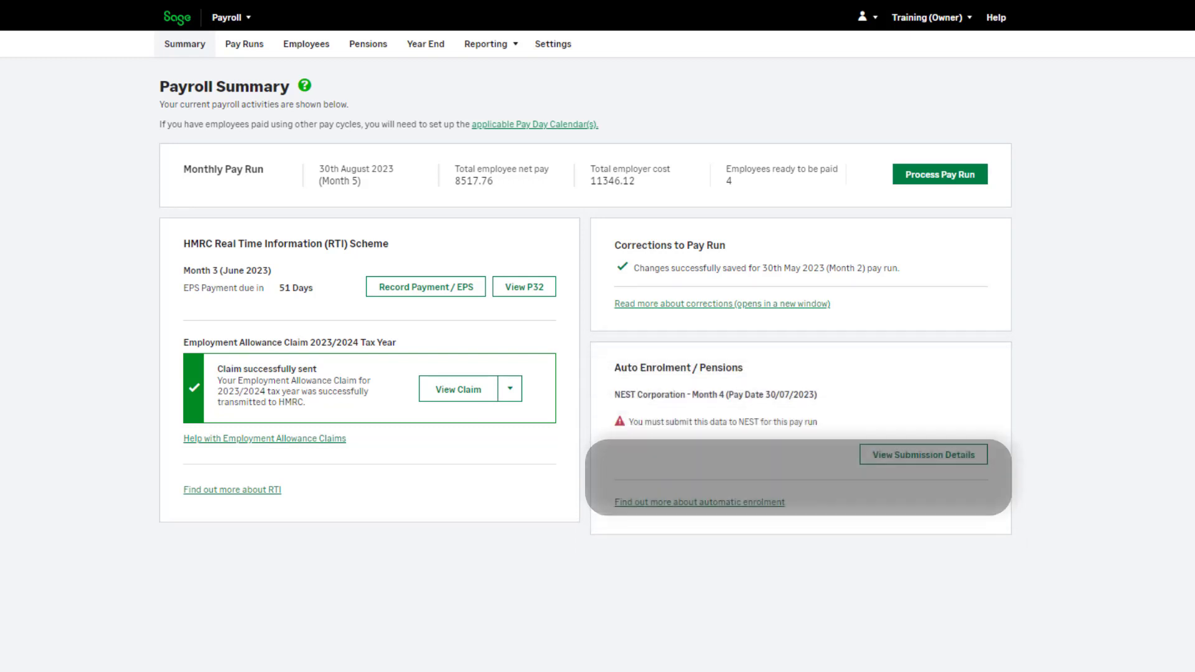
Open the NEST pension submission details for the completed Month 4 pay run dated 30 Jul 2023
{"action": "left_click", "coordinate": [331, 33]}
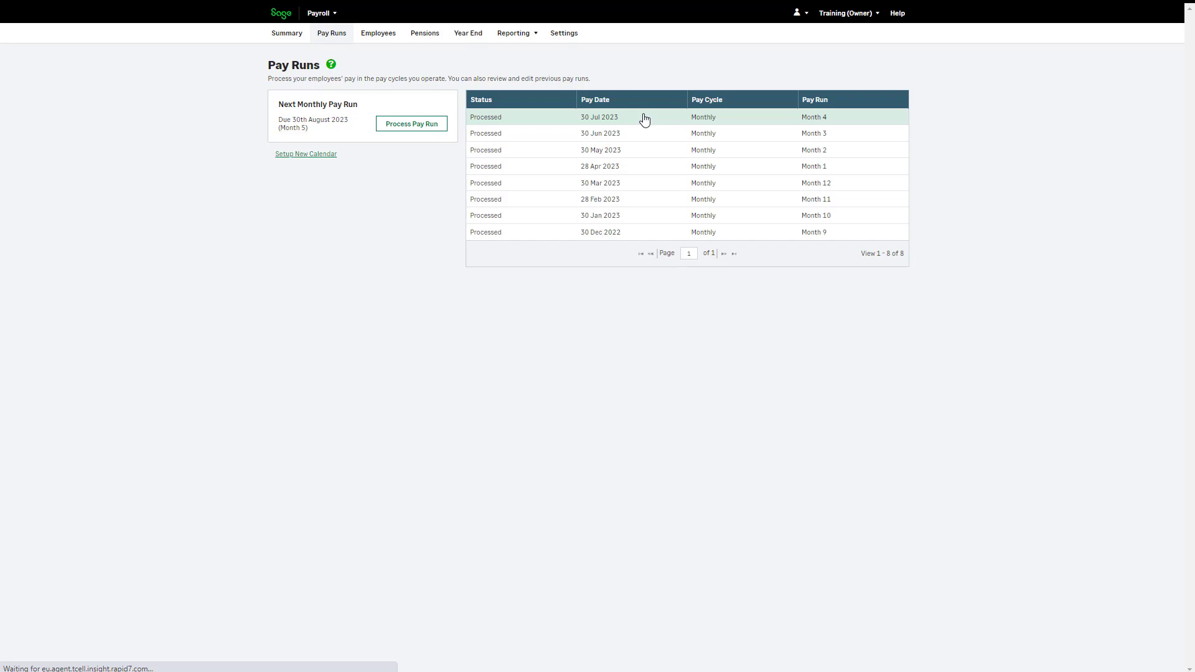
{"action": "left_click", "coordinate": [644, 119]}
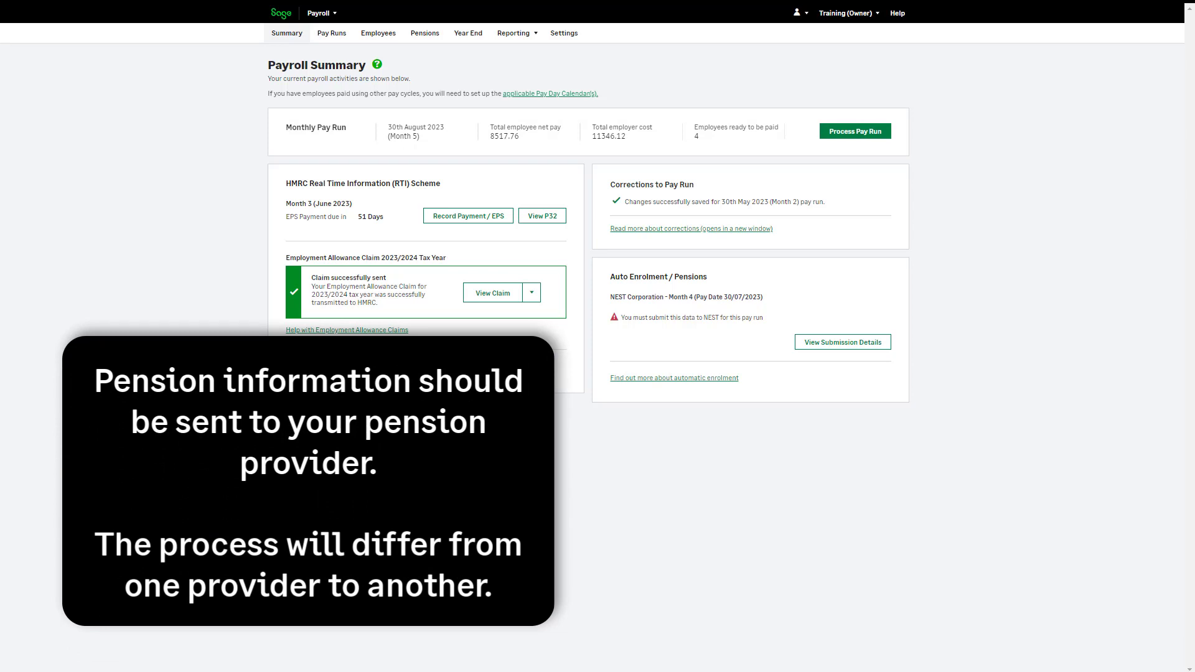
{"action": "left_click", "coordinate": [333, 38]}
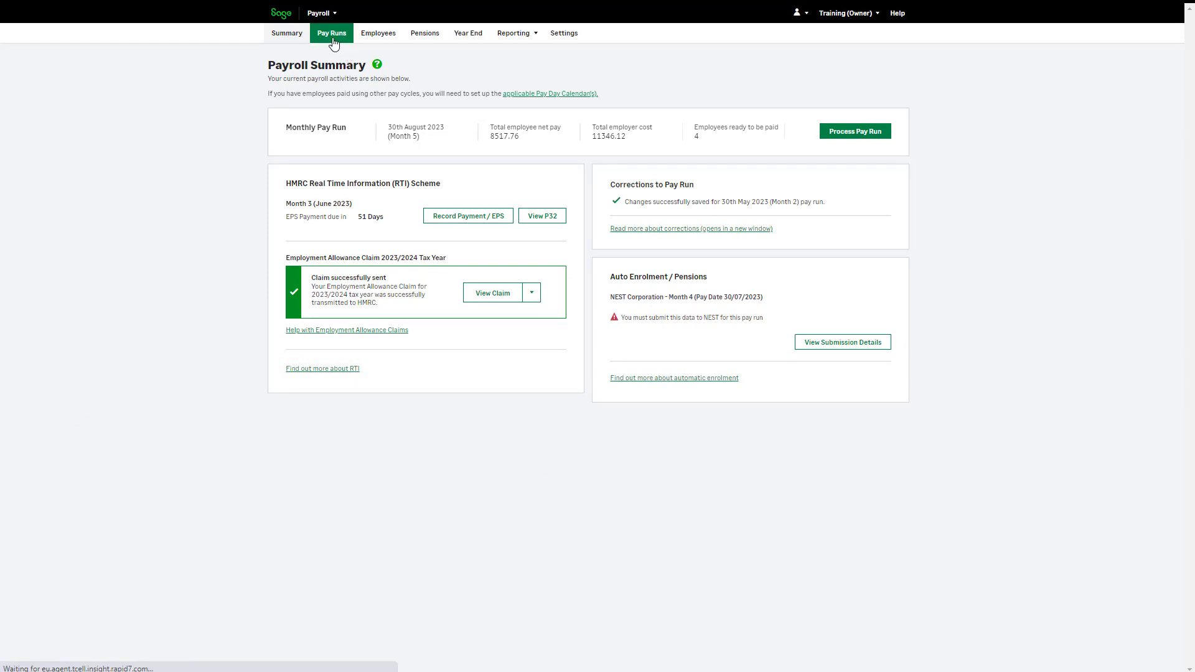
{"action": "left_click", "coordinate": [641, 118]}
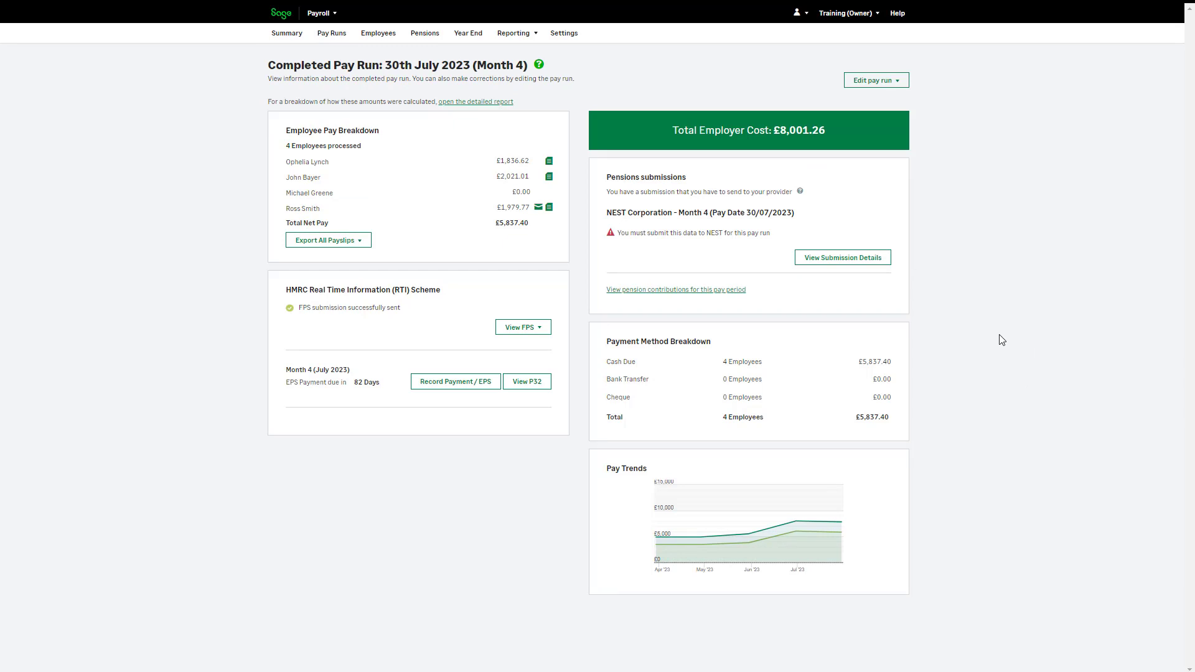
{"action": "left_click", "coordinate": [868, 267]}
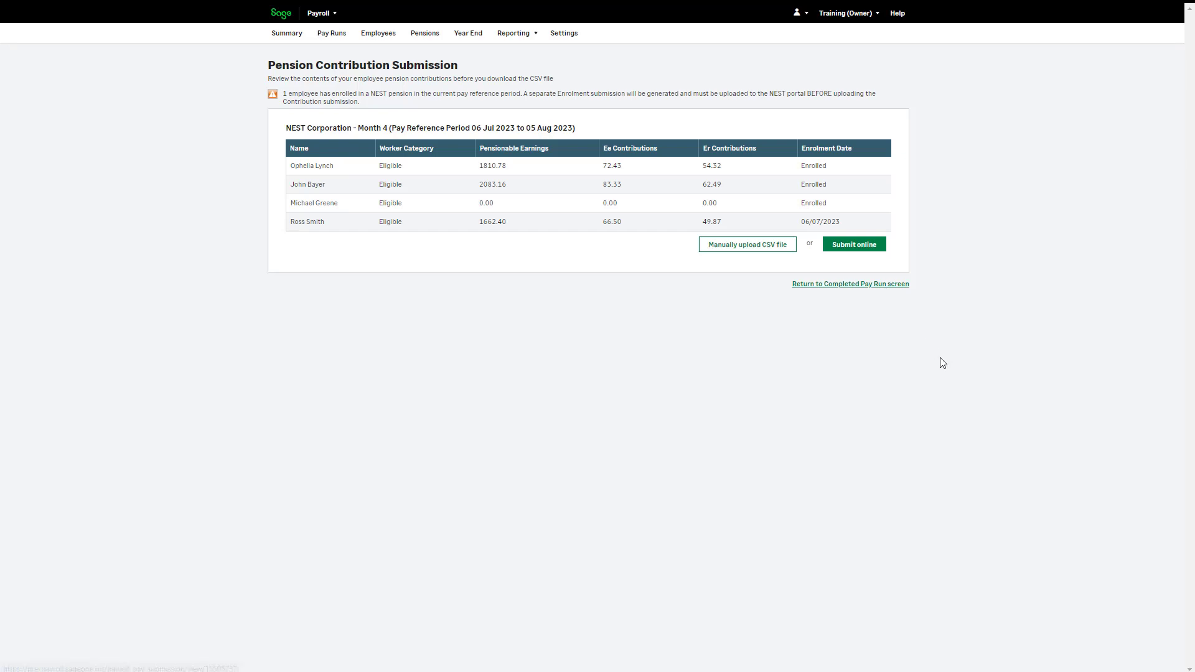